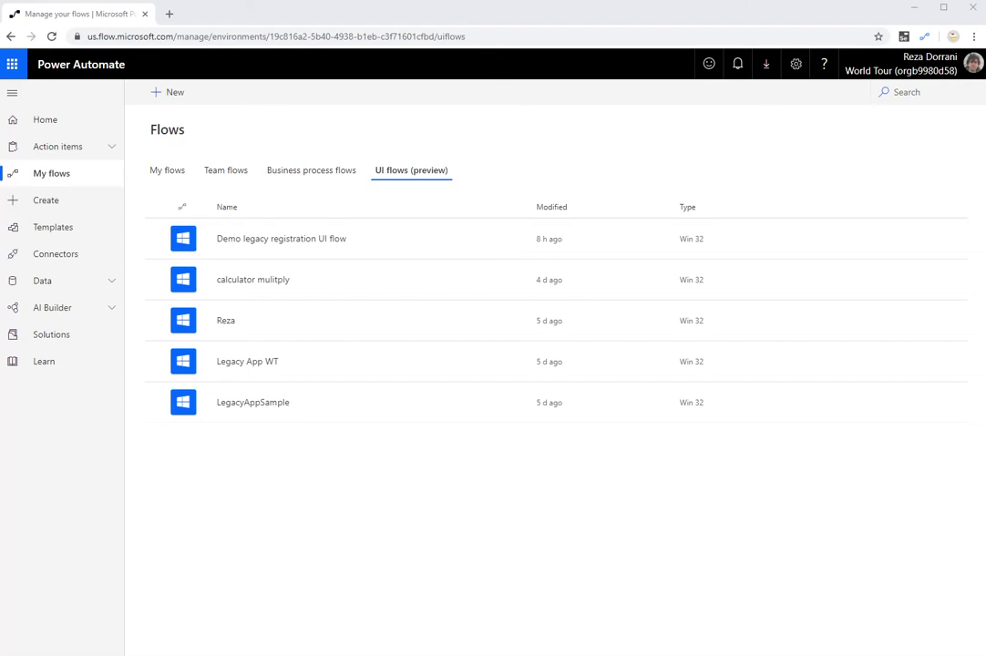
- Search Bing for "usd to inr" in a separate tab, check the Indian Rupee value, and close the tab
left_click(170, 13)
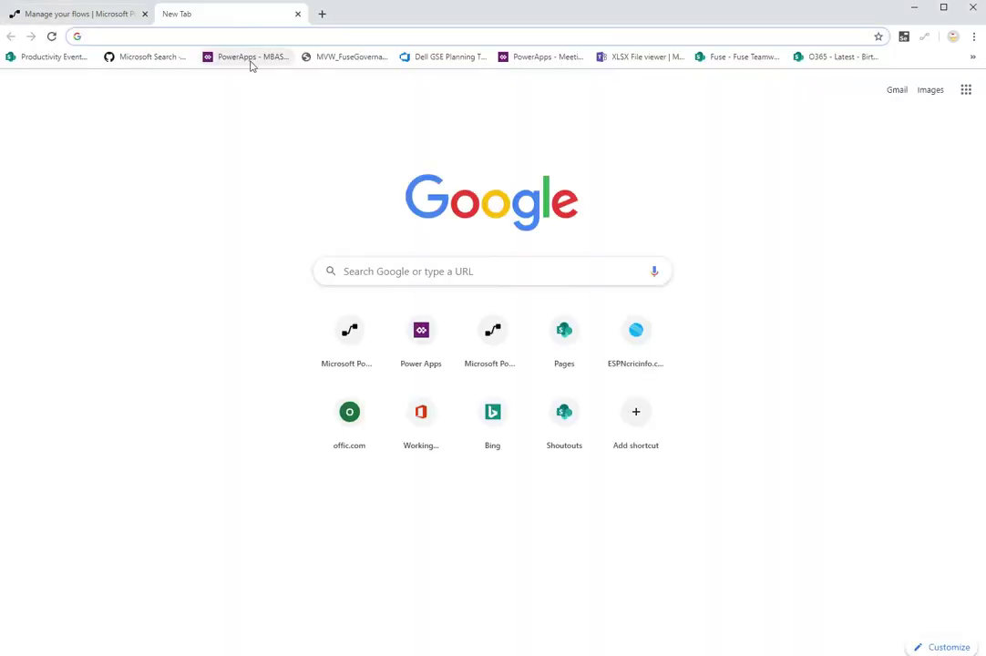
type("bing.")
key("Return")
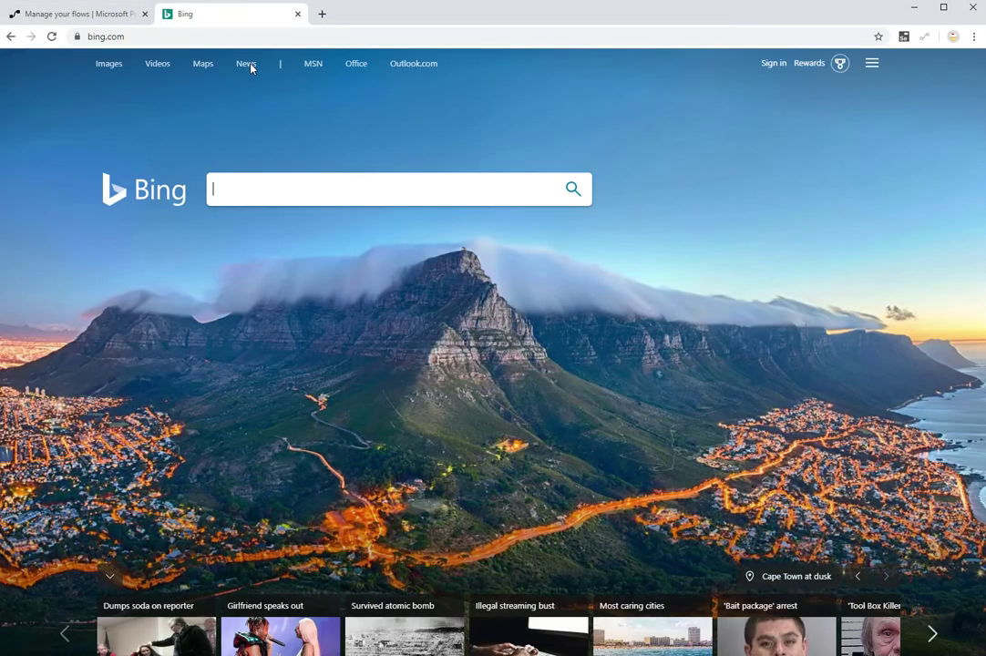
left_click(255, 189)
type("usd to inr")
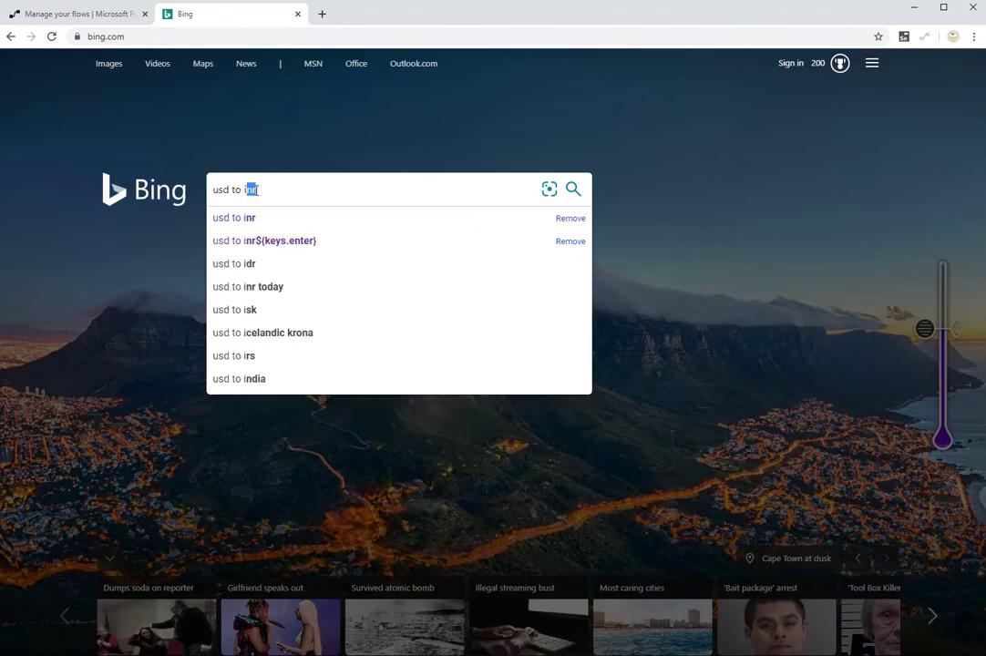
key("Return")
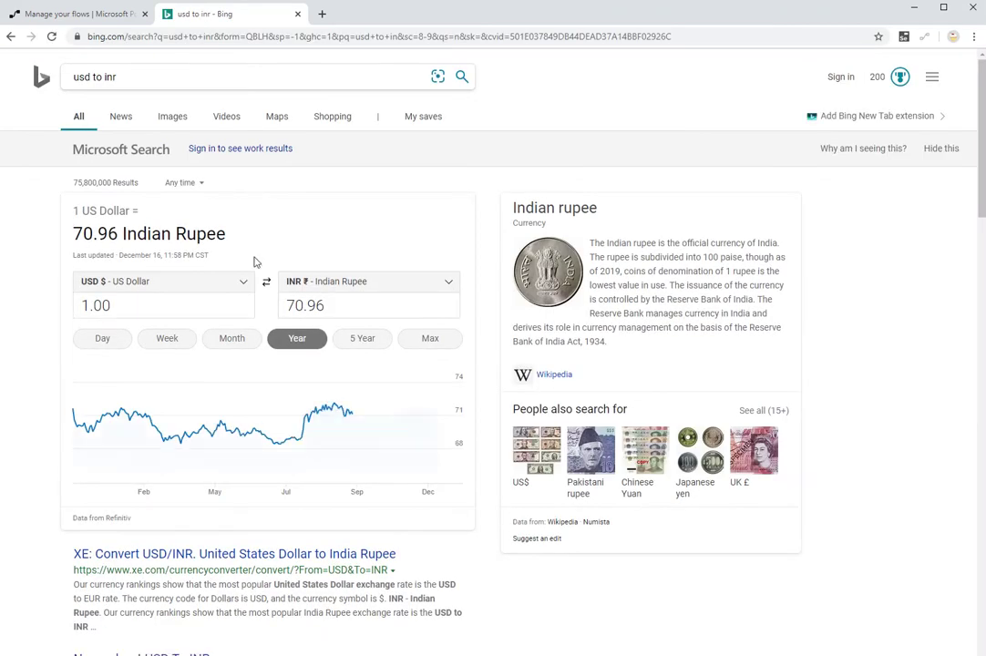
left_click_drag(326, 306, 289, 306)
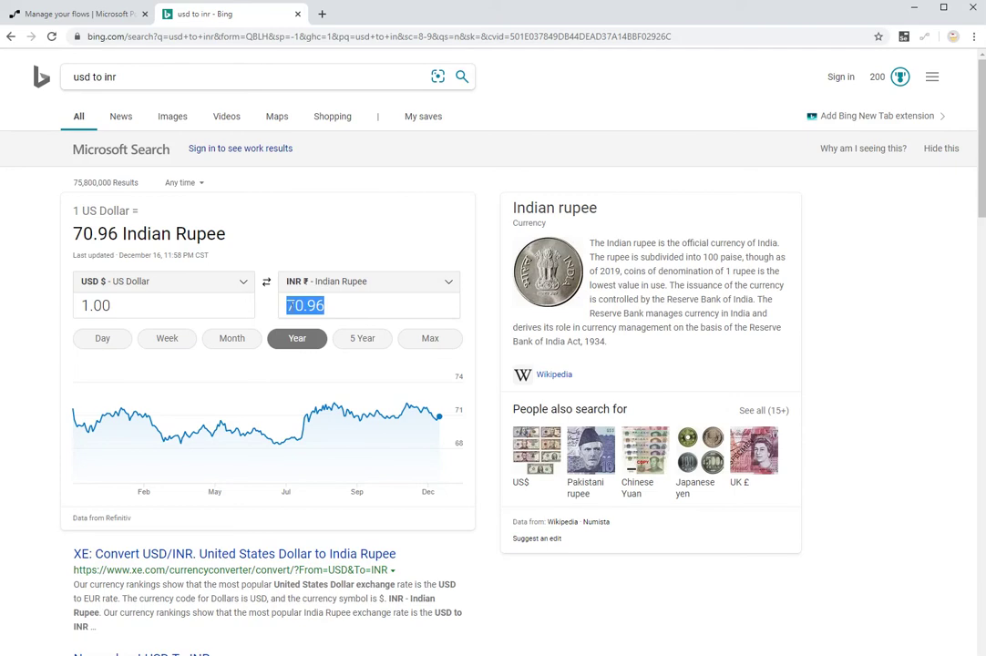
left_click(298, 16)
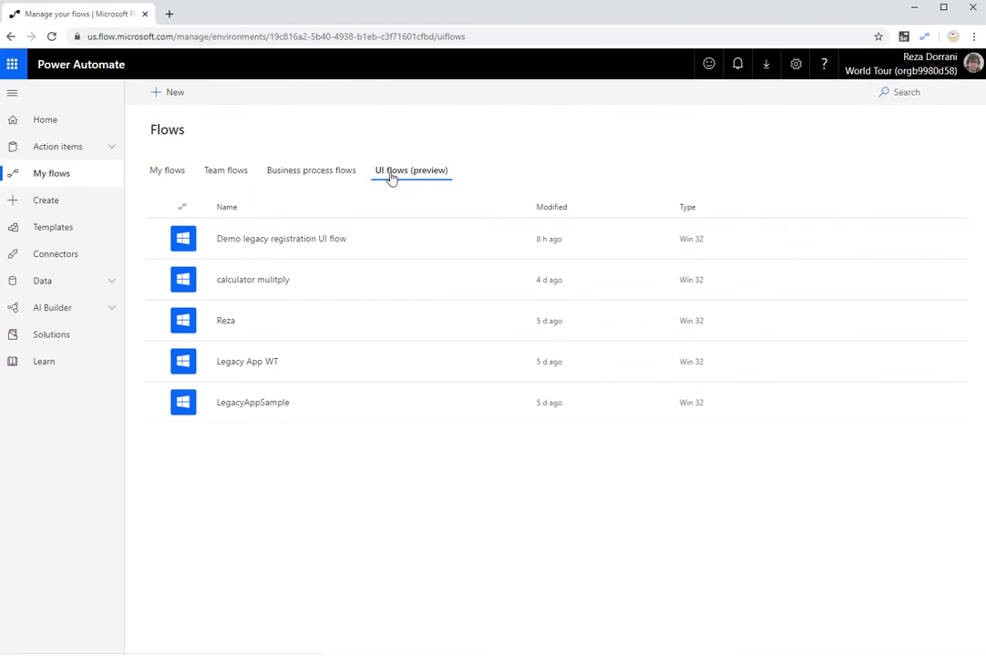
- Start creating a new UI flow of the Web app type
left_click(158, 93)
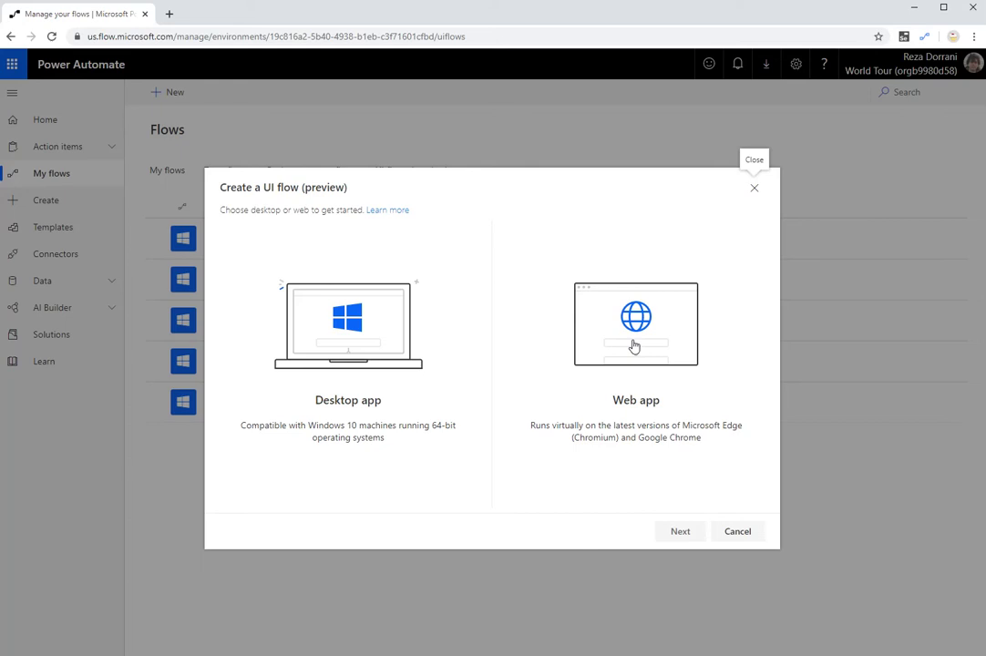
left_click(676, 368)
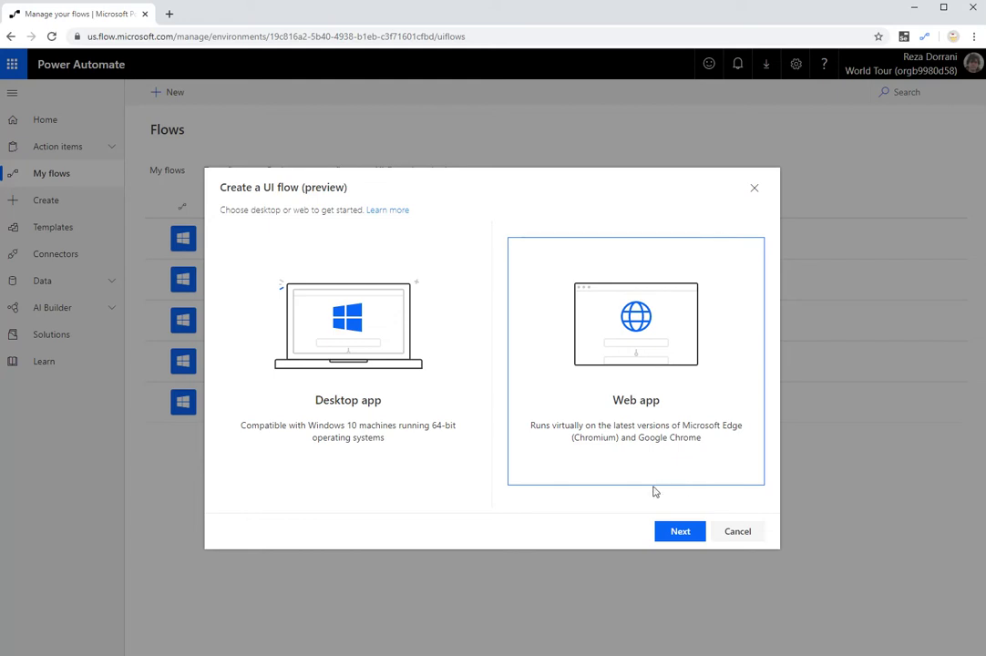
left_click(660, 531)
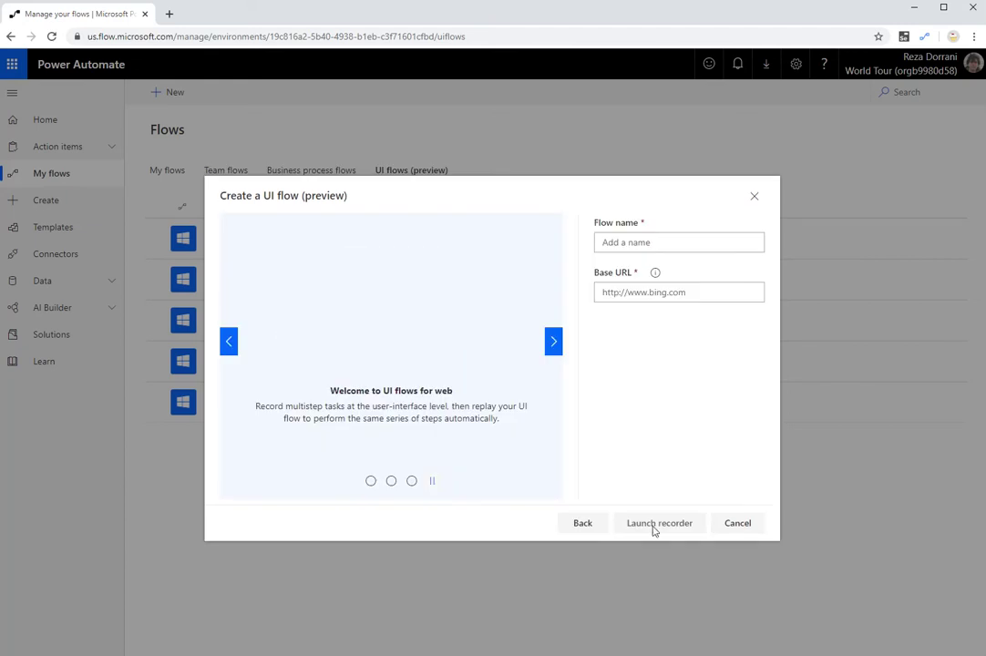
left_click(669, 245)
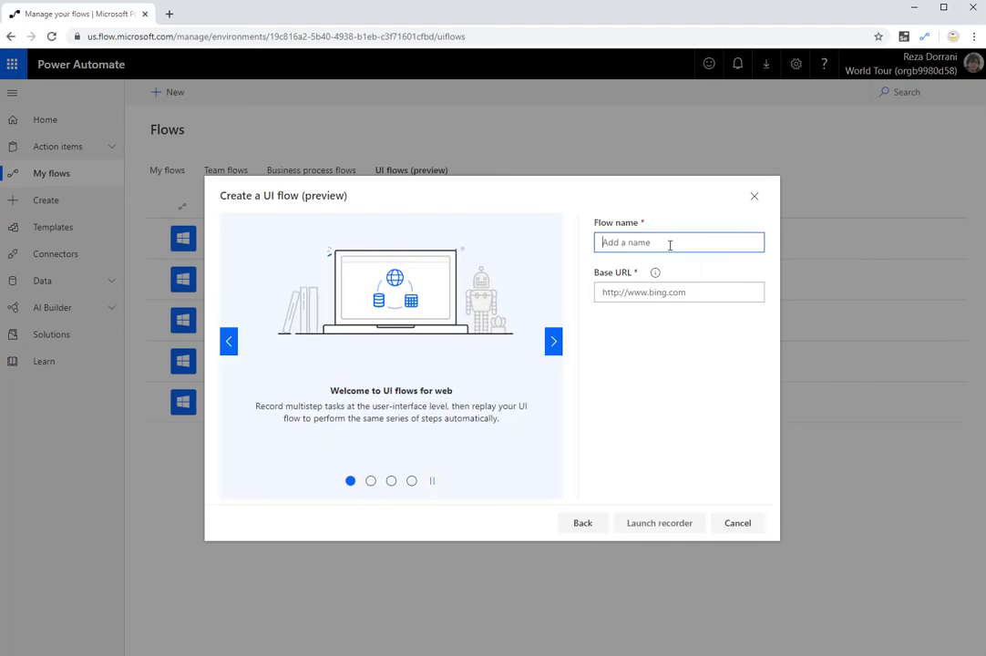
type("Currency Converter UI flow")
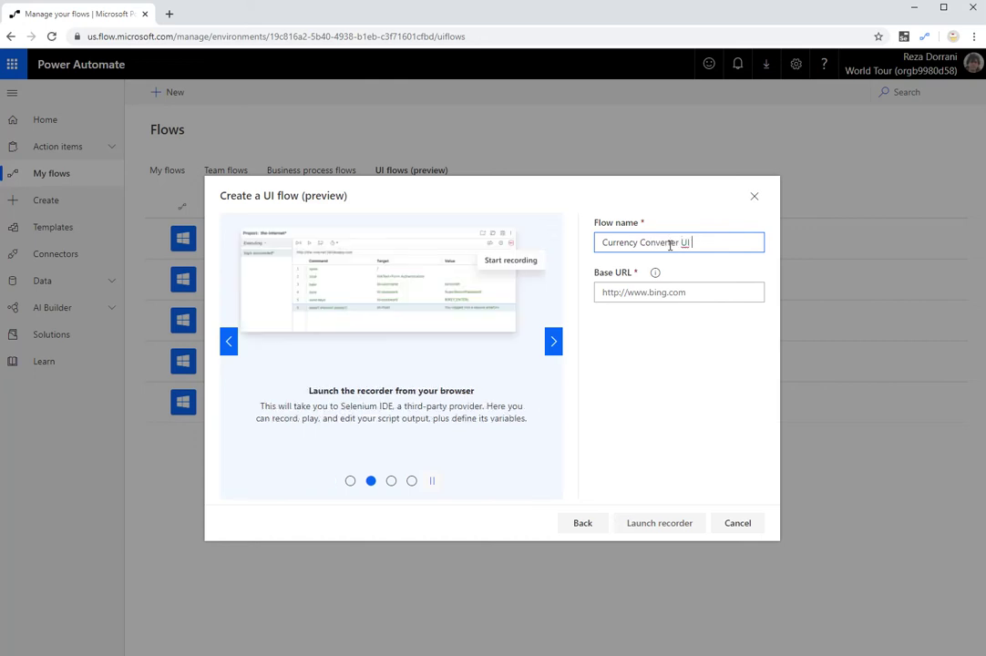
left_click(679, 289)
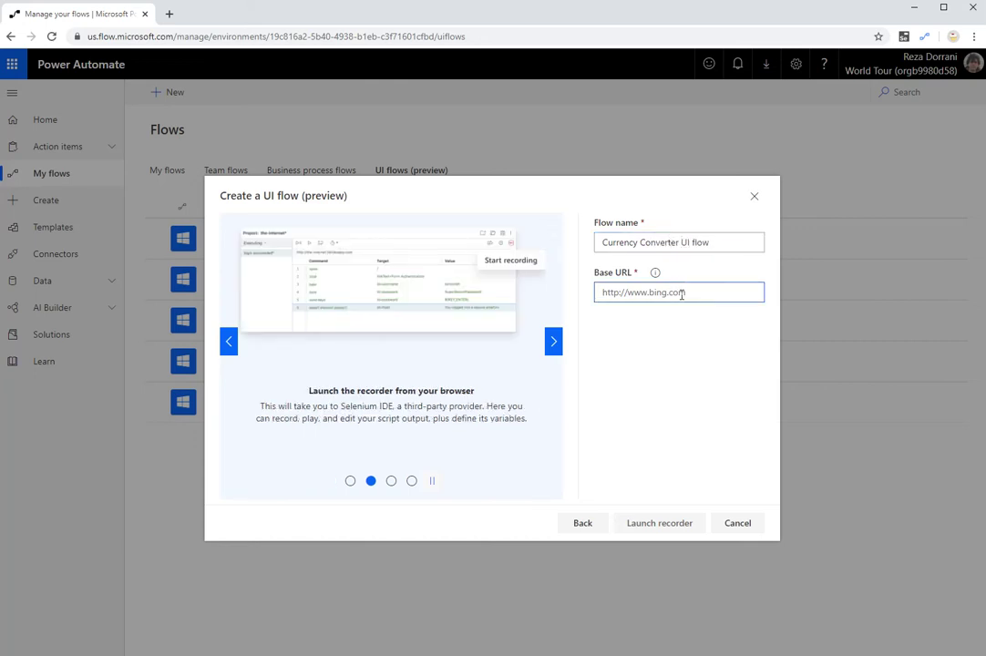
type("http://www")
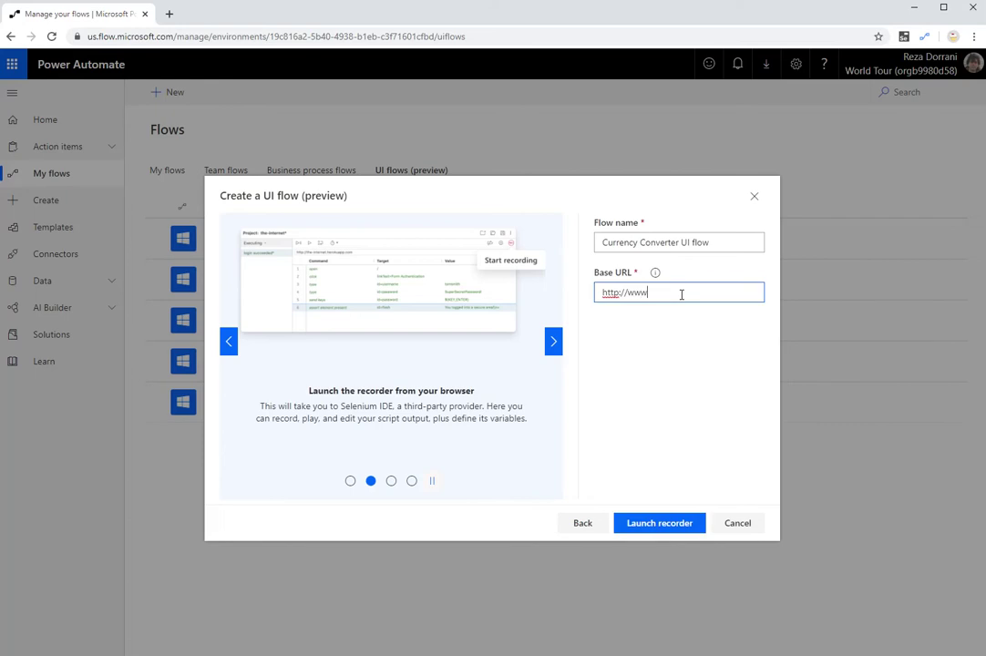
type(".bing.com")
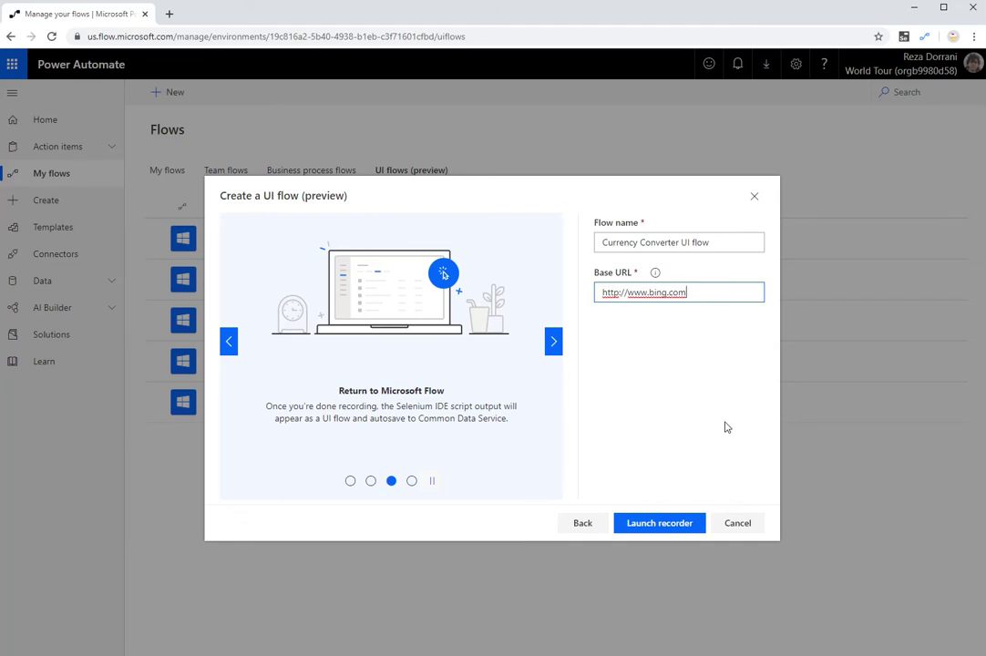
left_click(660, 525)
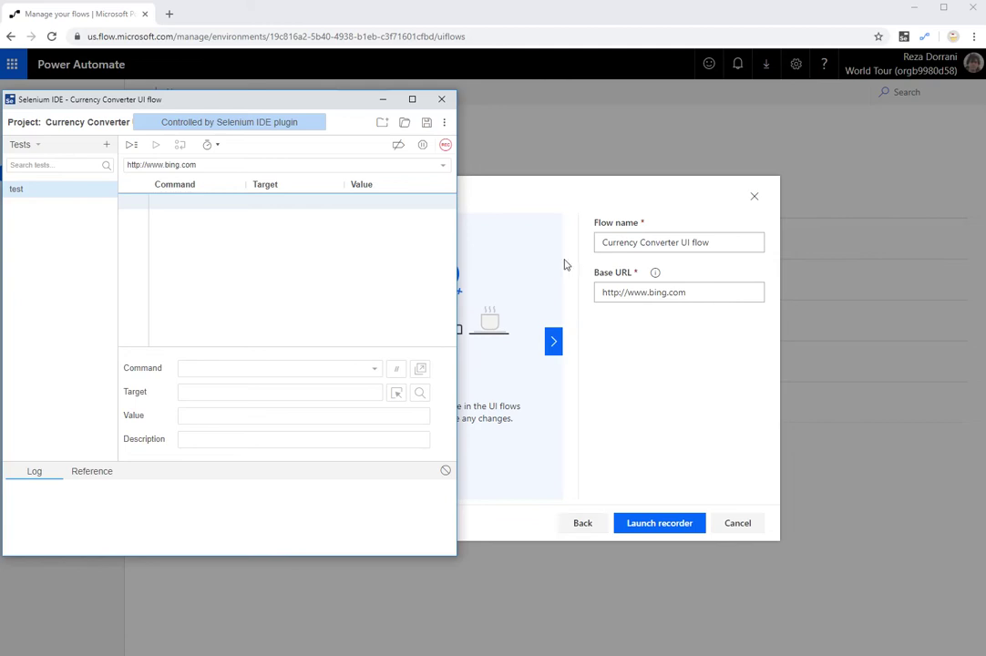
- Narrow the Selenium IDE window, start recording, and search Bing for "usd to inr" in the recorded browser
left_click_drag(457, 253, 385, 253)
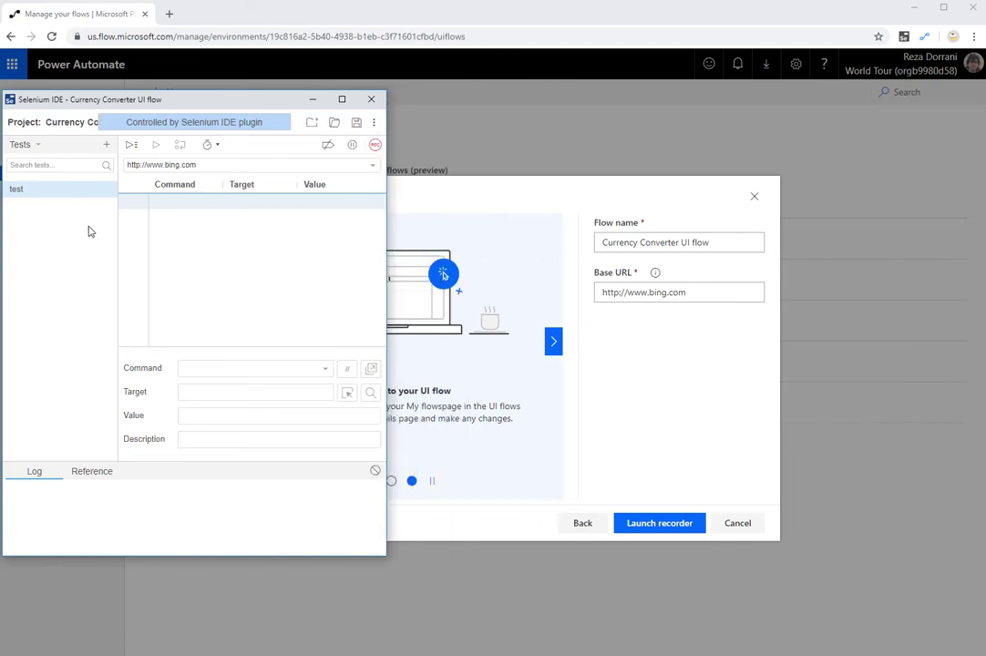
left_click(375, 145)
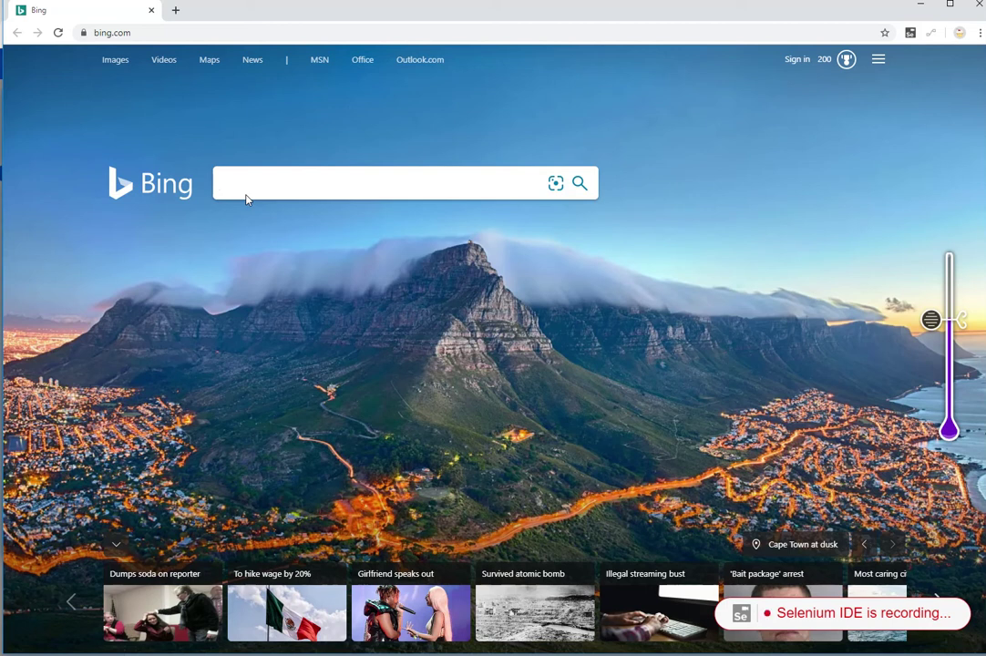
type("u")
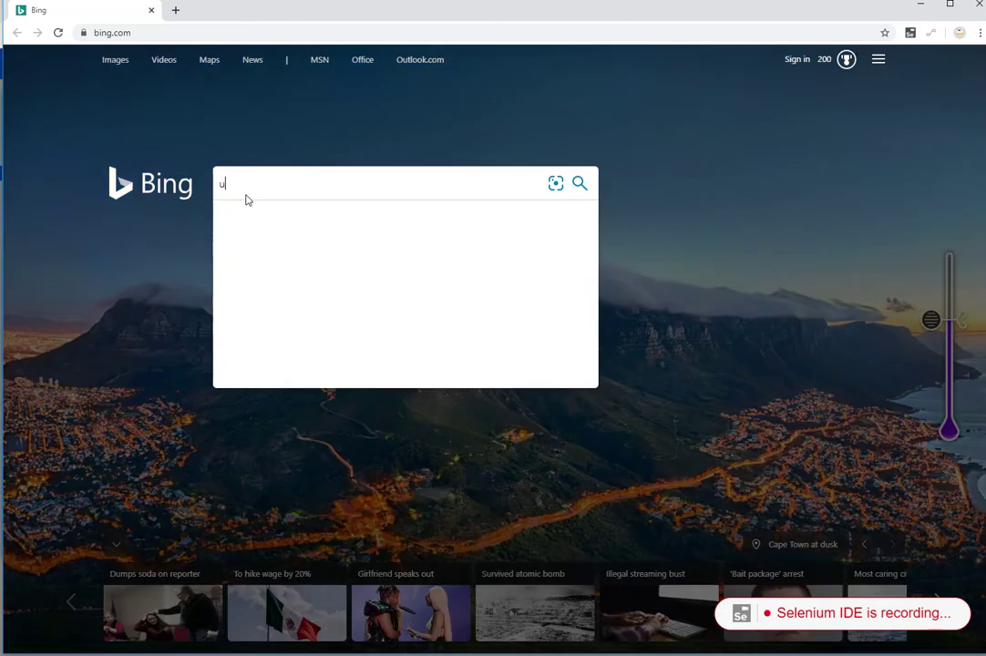
type("sd to inr")
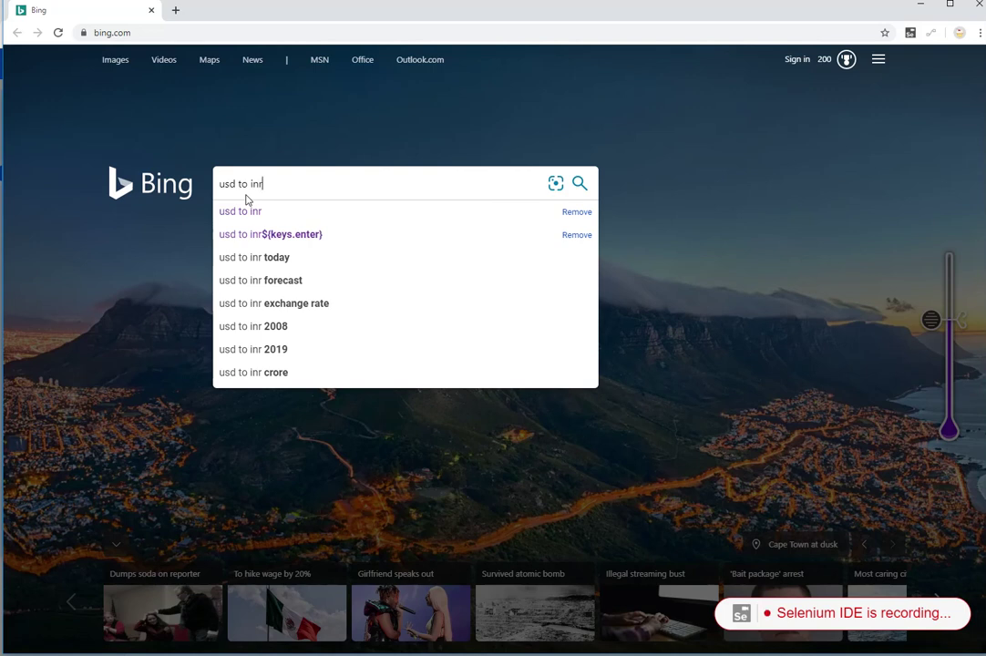
key("Return")
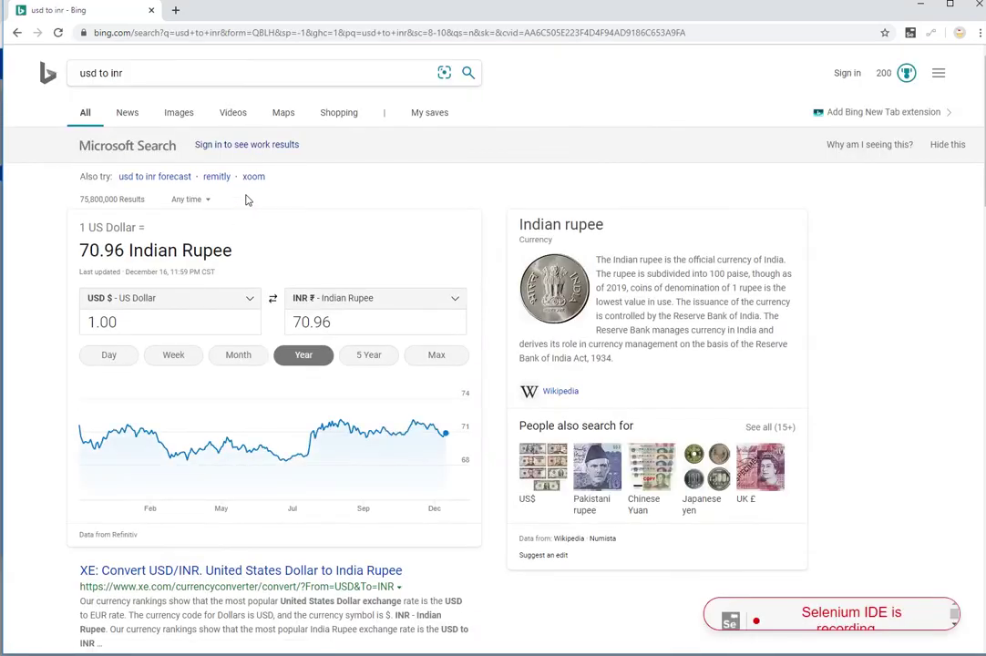
- Place the Bing window beside the recorder and add a "store value" command after the recorded send keys command
left_click_drag(341, 17, 741, 22)
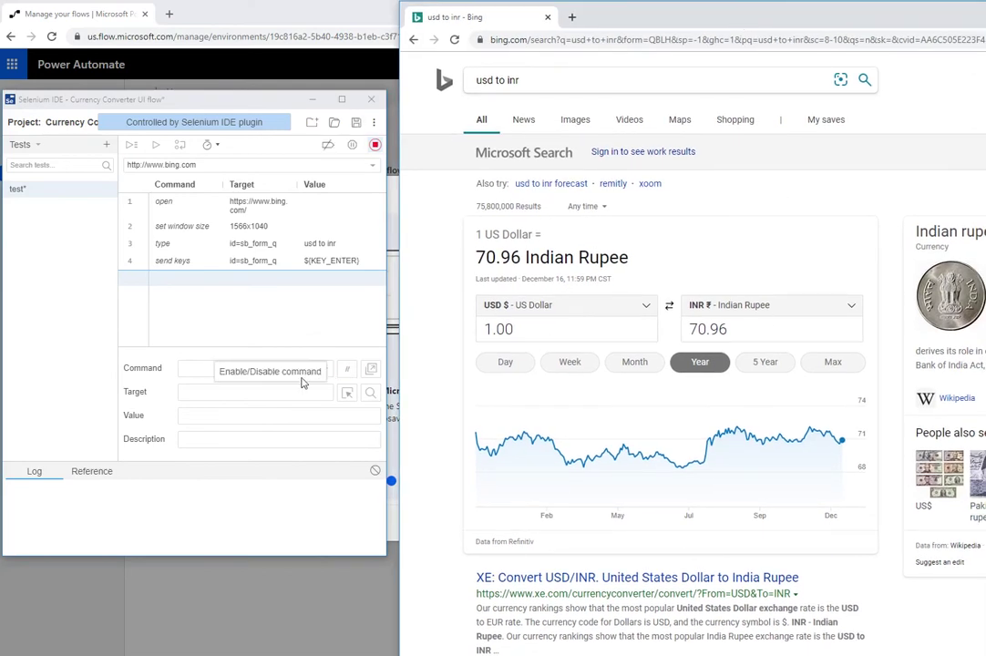
left_click(211, 371)
left_click(211, 371)
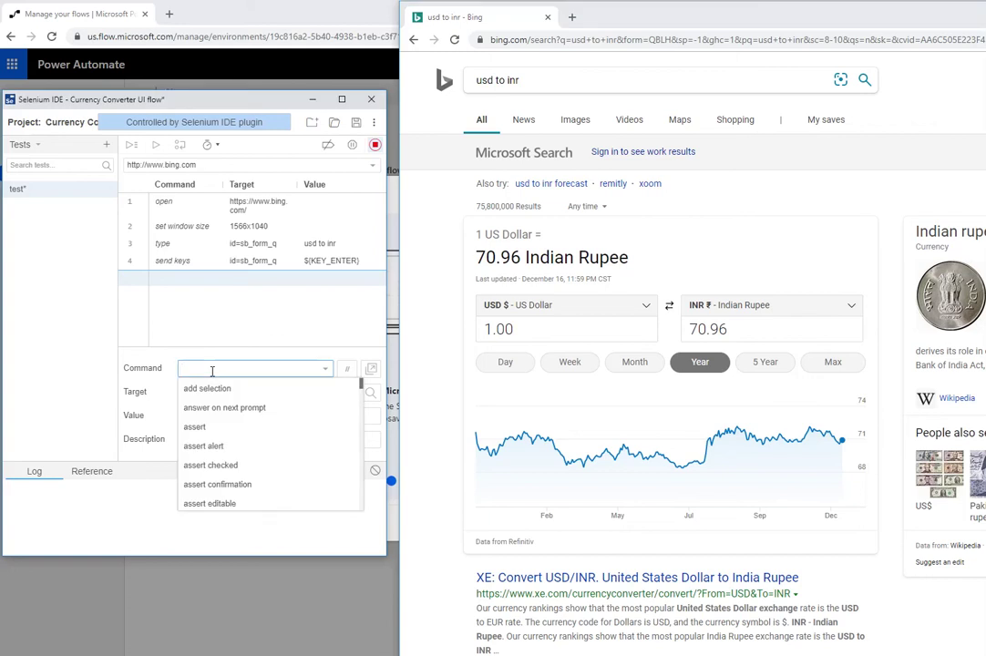
type("store")
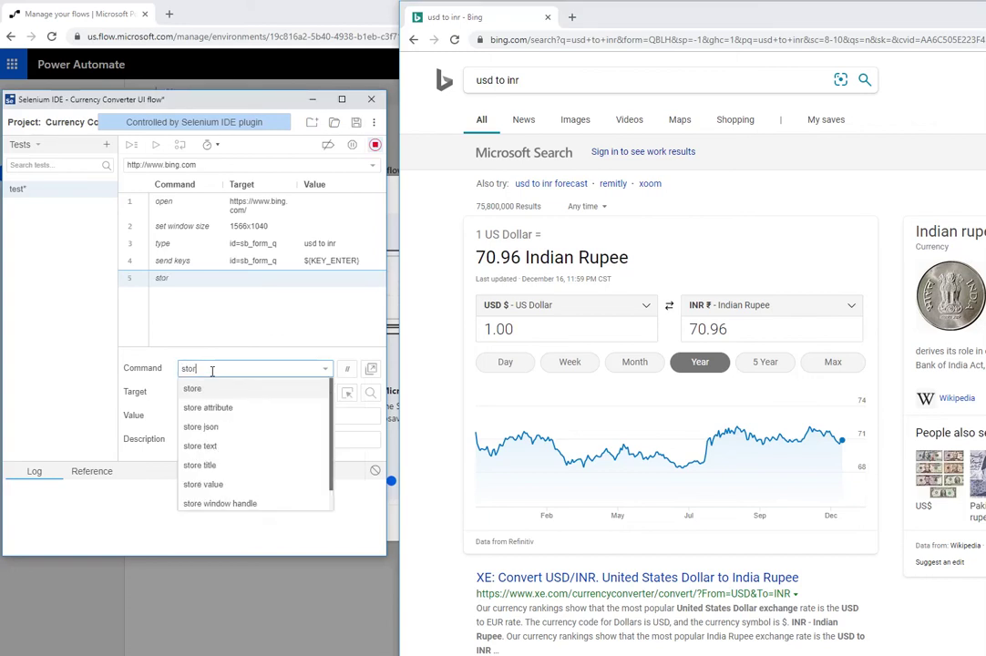
left_click(232, 485)
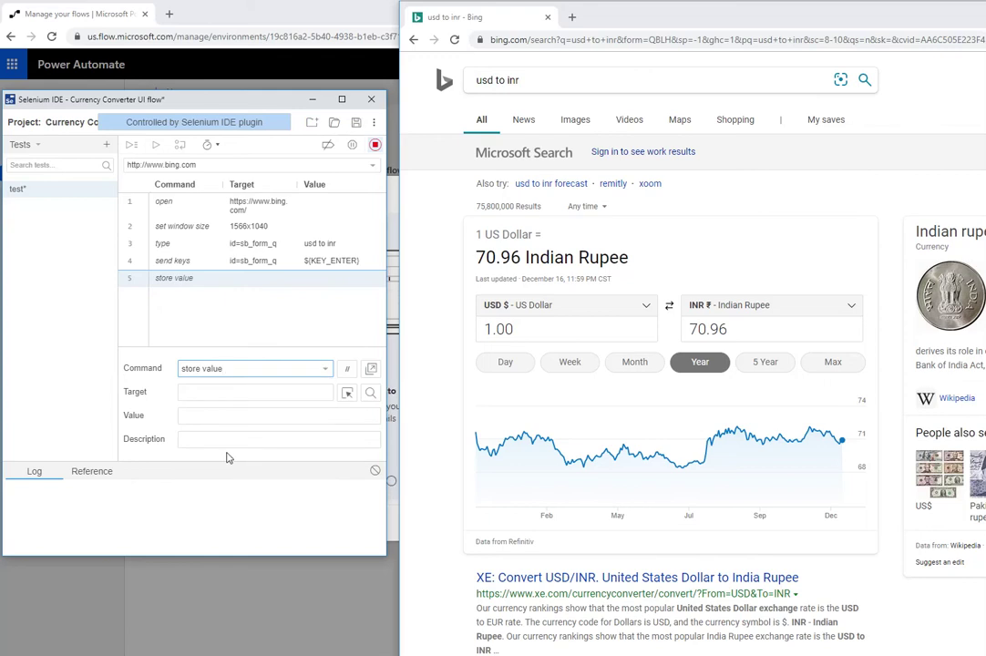
- Target the store value command at the converted Indian Rupee amount field on the page, using its xpath:idRelative locator
left_click(346, 398)
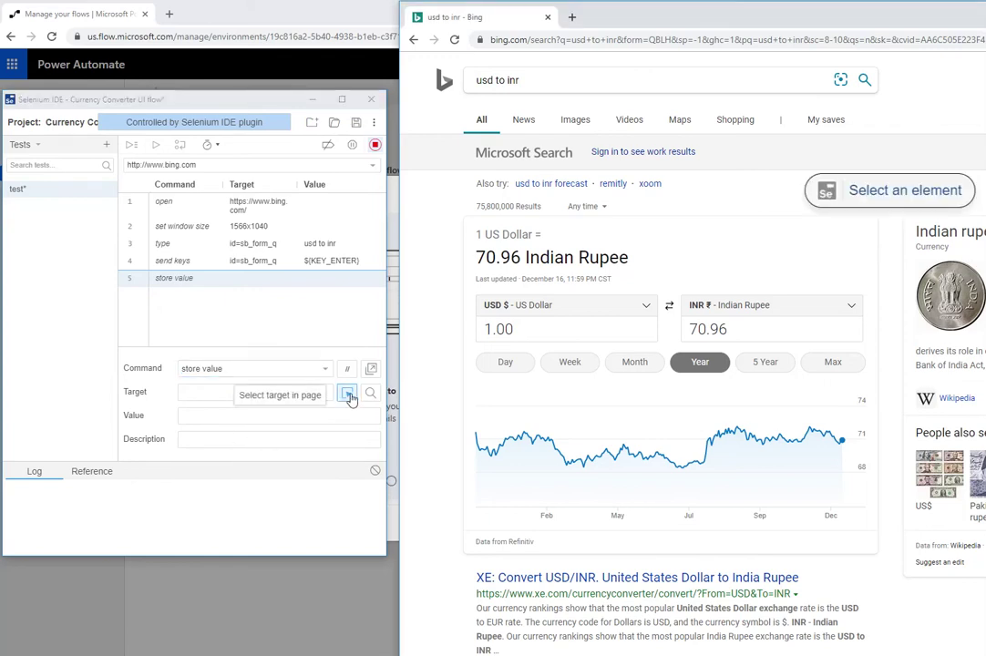
left_click(714, 332)
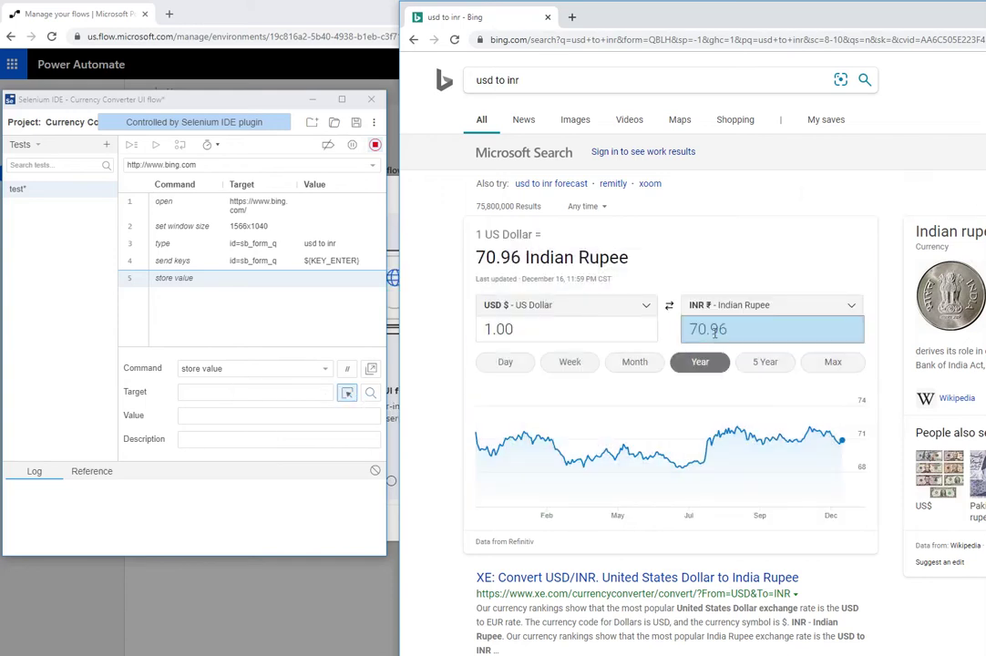
left_click(715, 330)
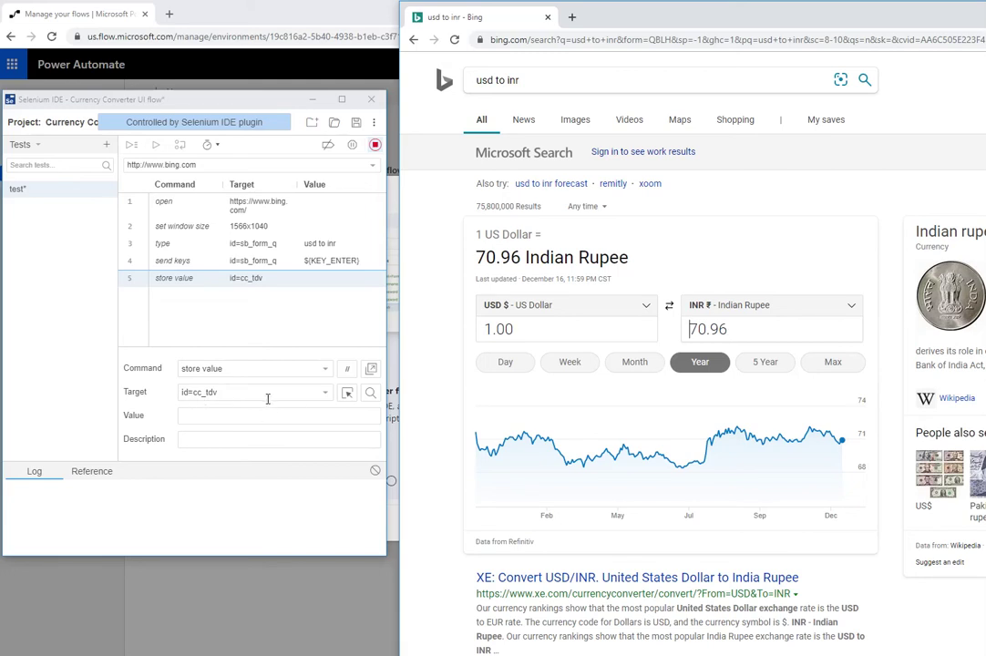
left_click(326, 392)
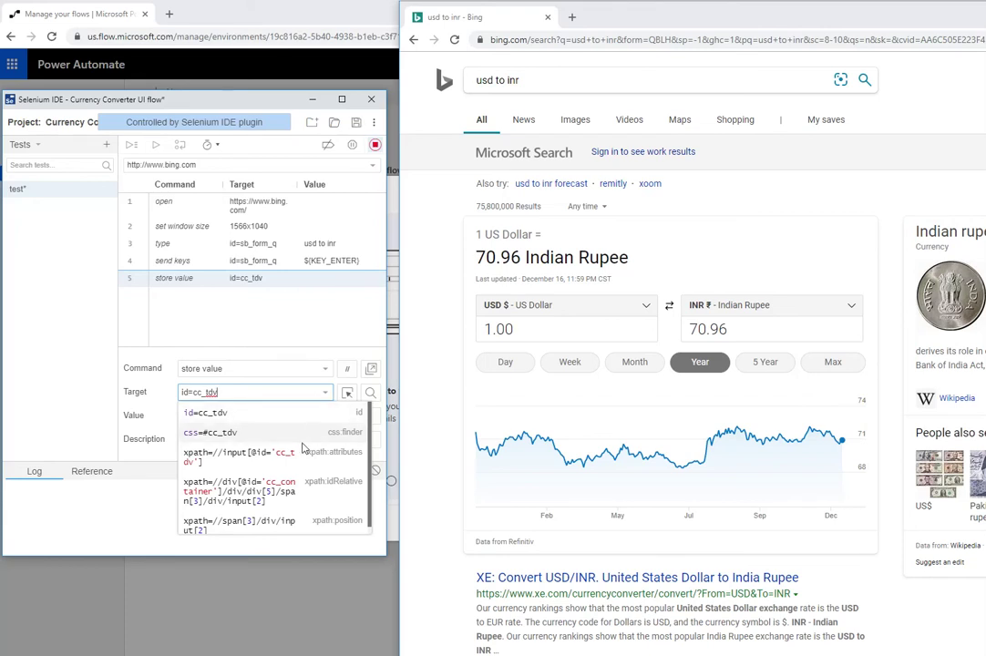
scroll(301, 455, "down", 1)
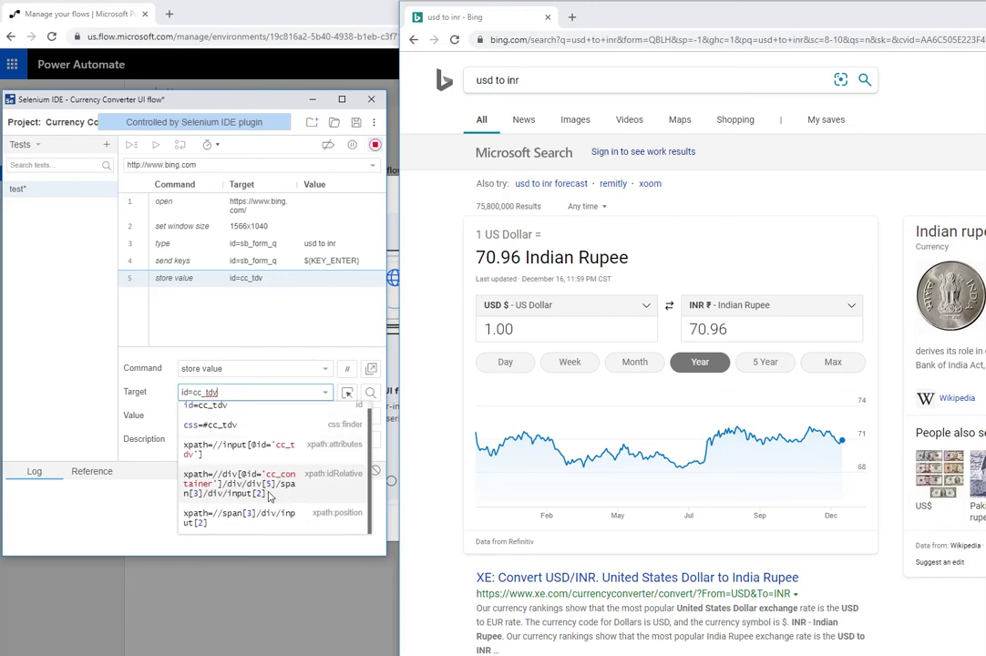
left_click(265, 483)
left_click(325, 392)
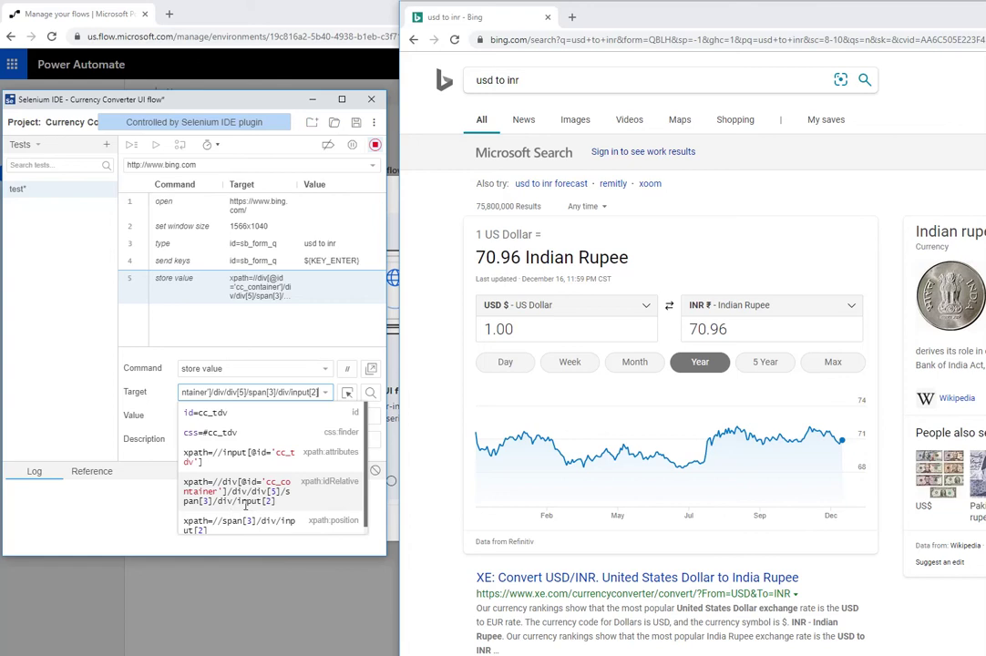
left_click(229, 490)
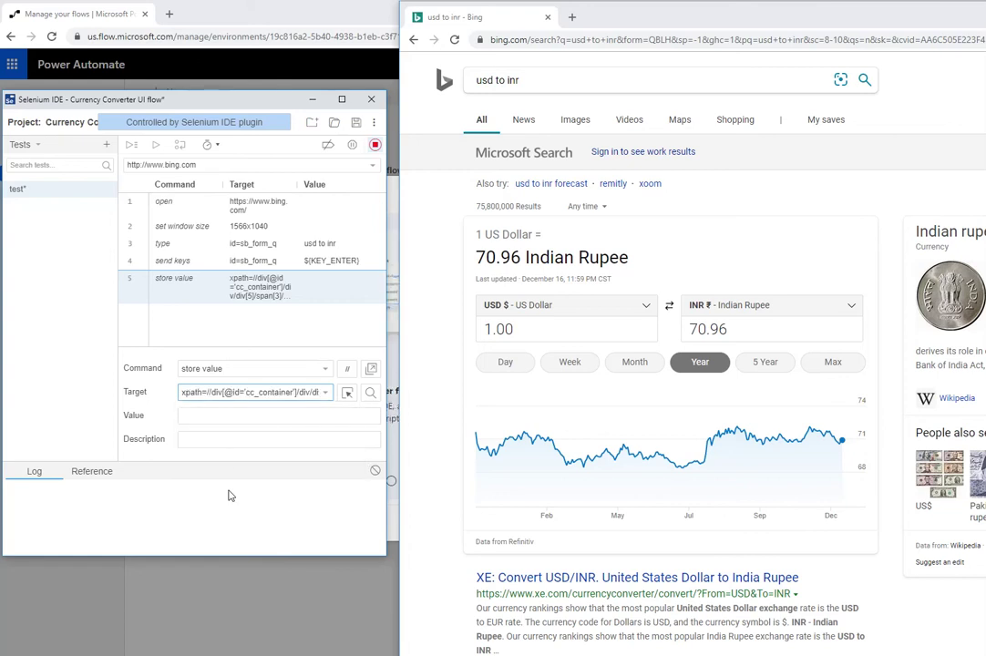
- Set the store value command's value to "conversion rate" and stop the recording
left_click(242, 414)
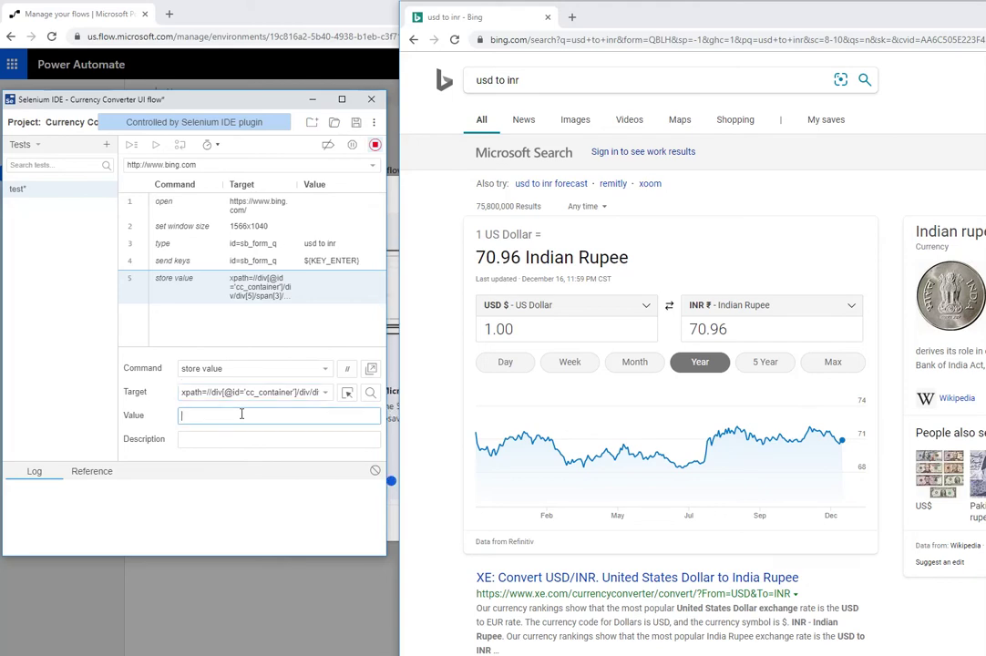
type("outp")
type("co")
key("BackSpace")
key("BackSpace")
type("conversion")
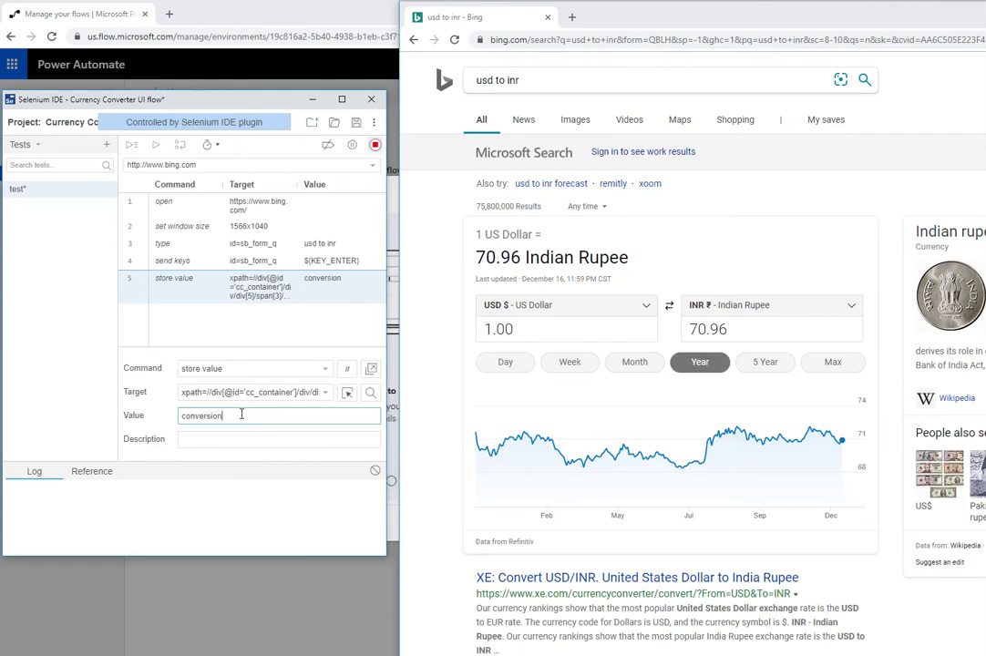
type("rate")
left_click(222, 417)
left_click(374, 144)
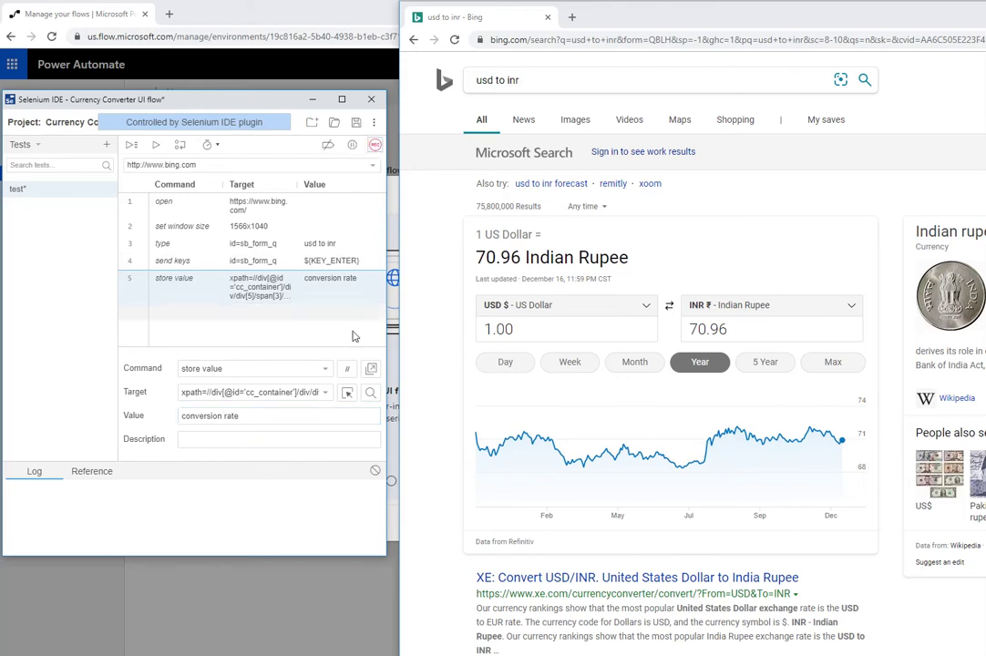
- Replace both currency codes in the recorded type command's value with variables so it reads "${from} to ${to}"
left_click(315, 244)
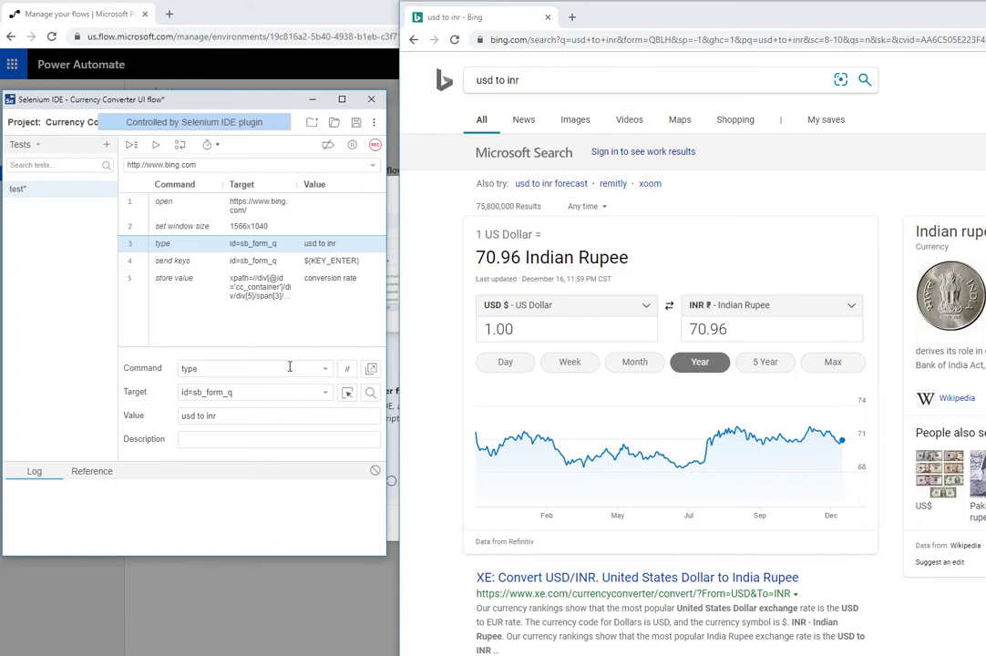
left_click(505, 172)
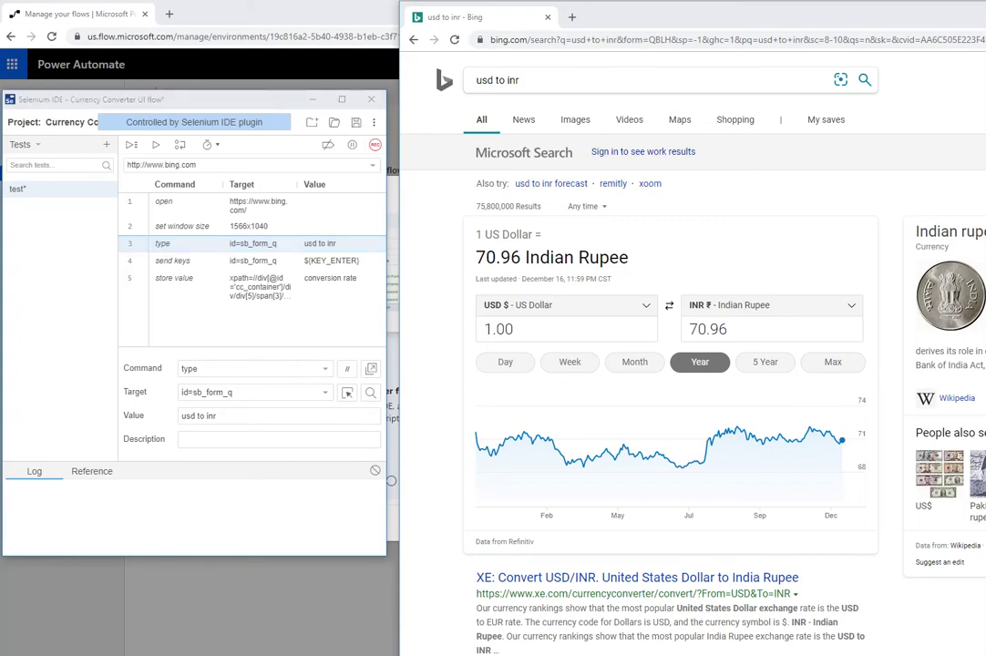
double_click(188, 415)
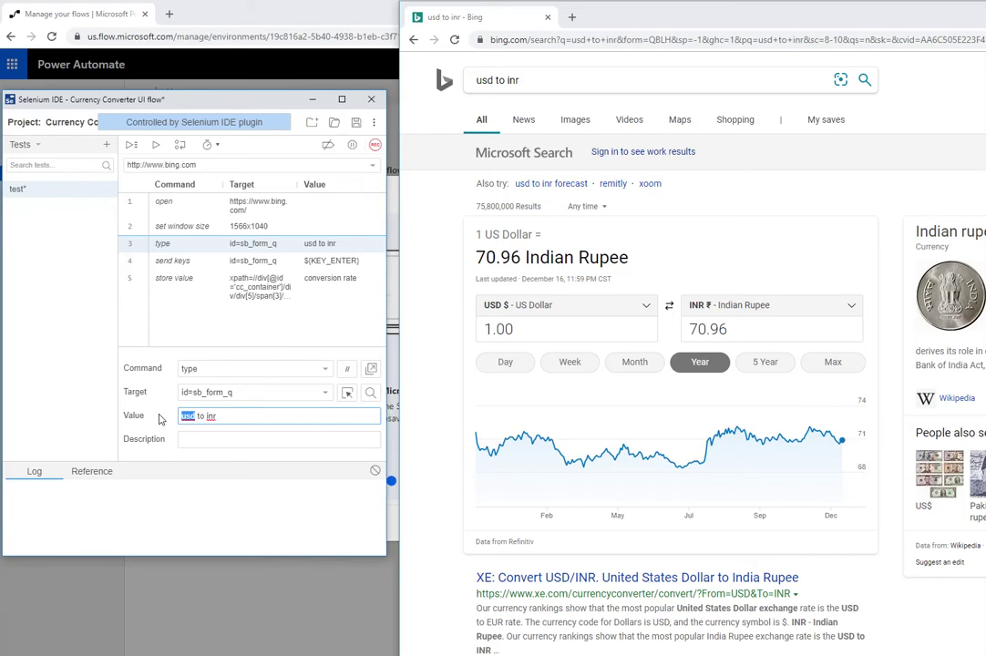
type("${}")
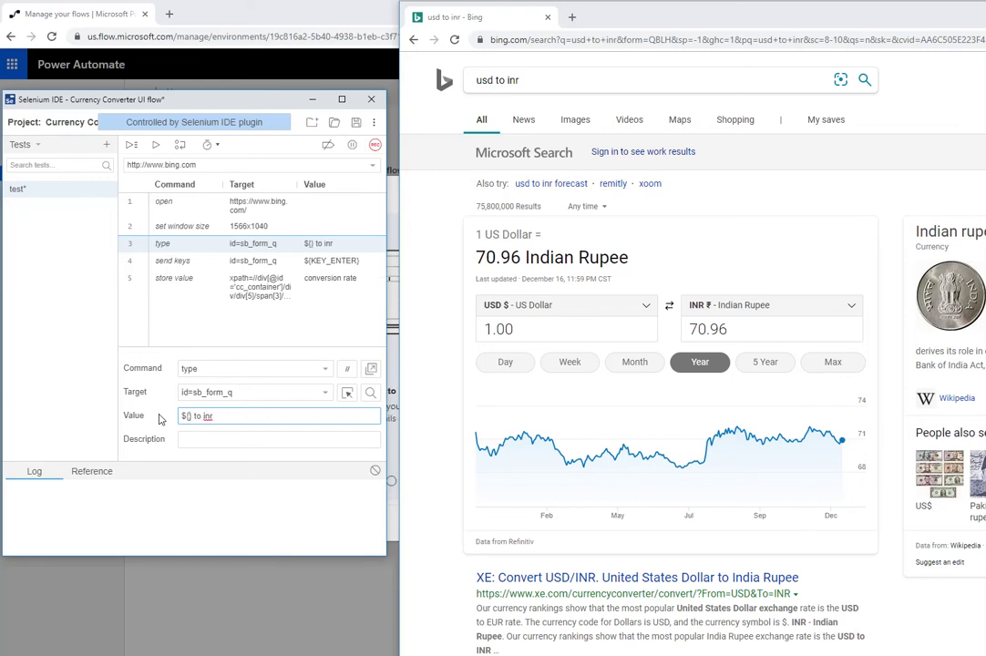
type("from")
left_click_drag(209, 416, 180, 416)
key("ctrl+c")
double_click(224, 415)
key("ctrl+v")
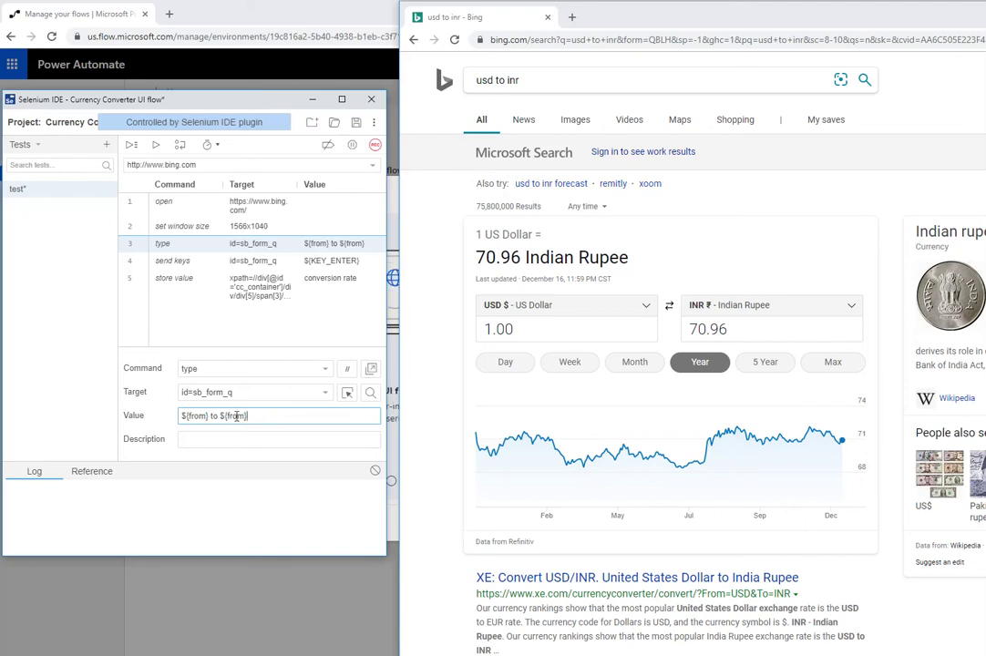
double_click(234, 416)
type("to")
left_click(319, 246)
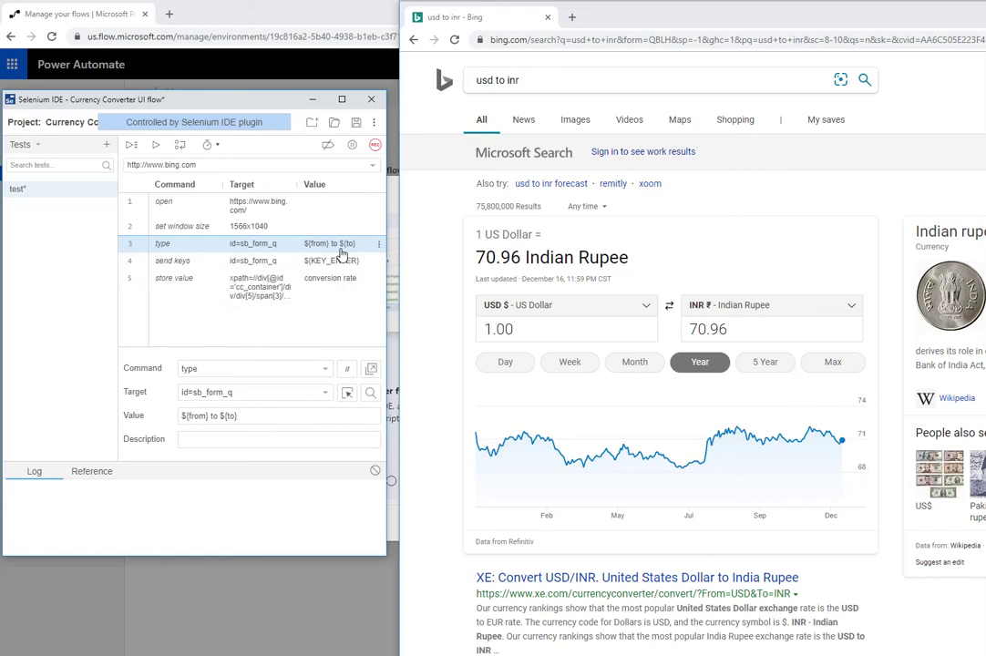
- Set the type command's value back to "usd to inr", then run the current test and stop it
left_click(239, 416)
left_click_drag(239, 416, 156, 422)
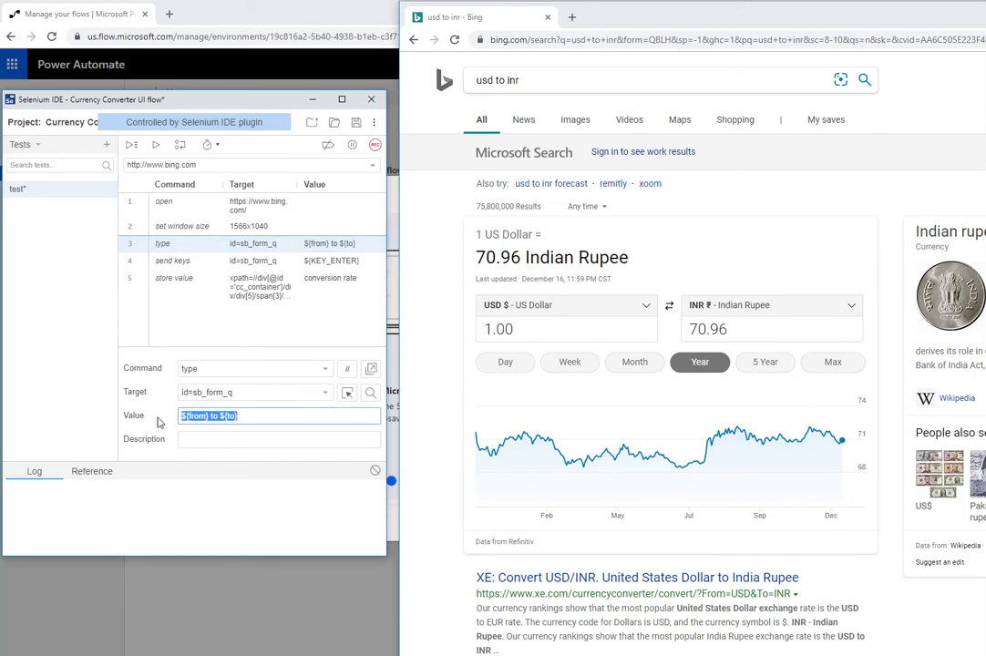
type("usd to inr")
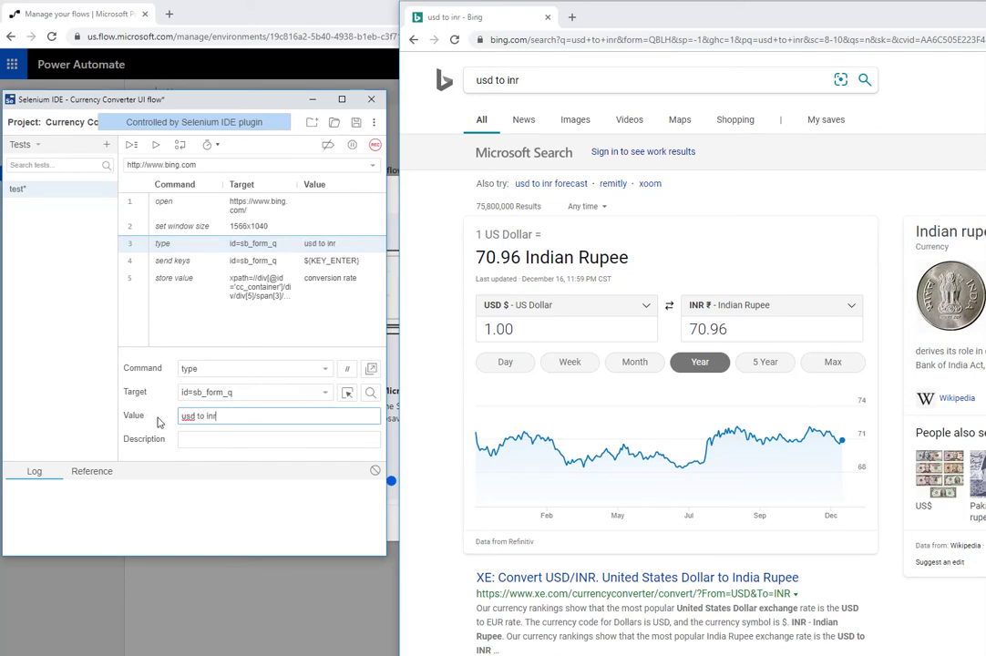
left_click(156, 145)
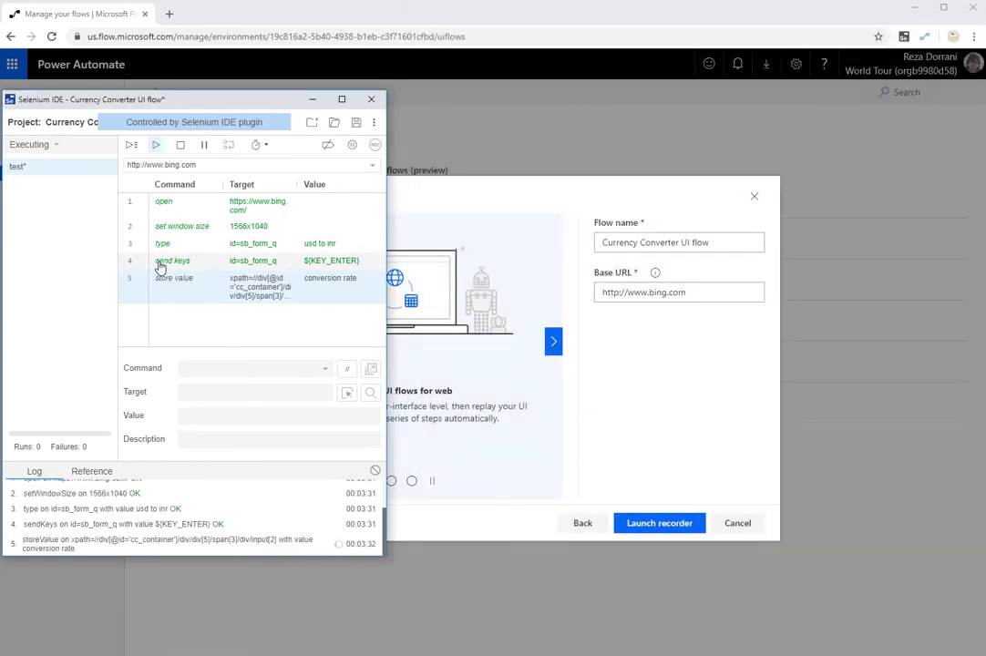
left_click(185, 146)
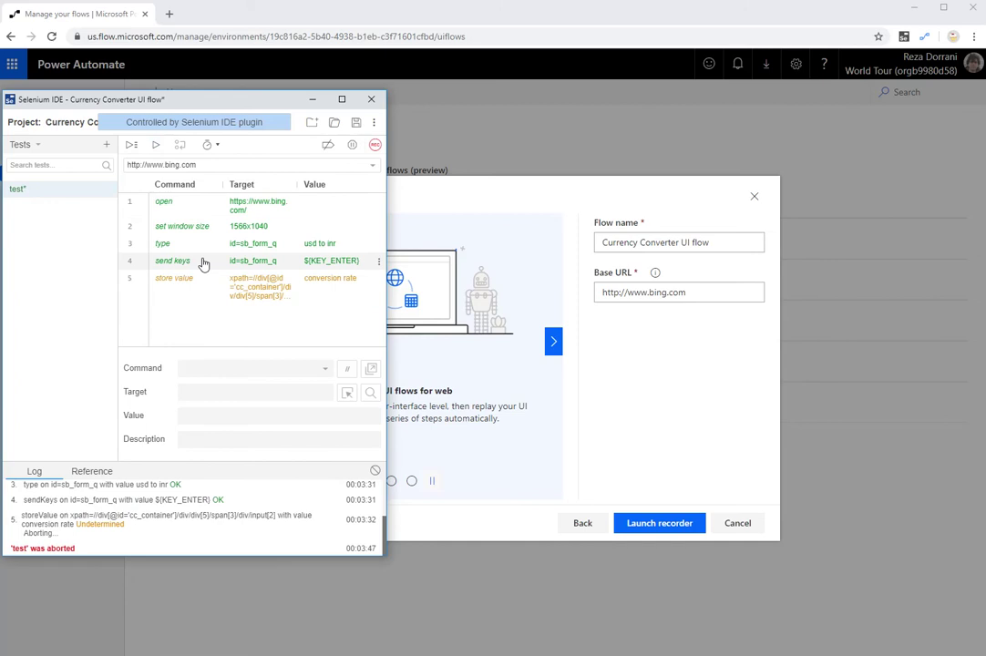
- Duplicate the send keys command and set the first copy's value to ${KEY_SPACE}, keeping ${KEY_ENTER} in the second
left_click(352, 261)
left_click(376, 264)
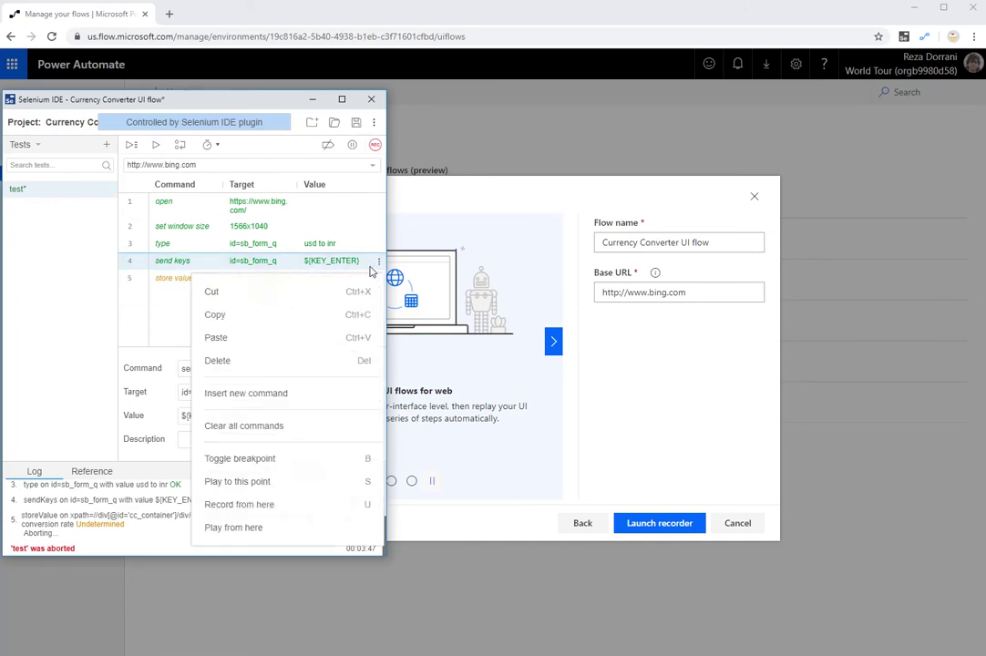
left_click(246, 317)
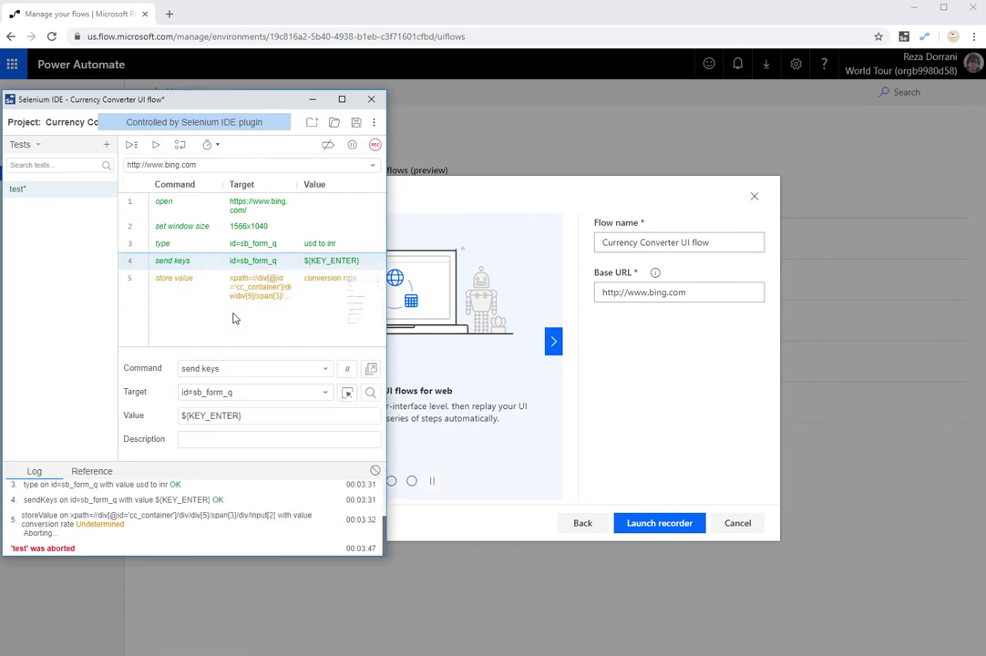
left_click(376, 265)
left_click(274, 339)
left_click(262, 262)
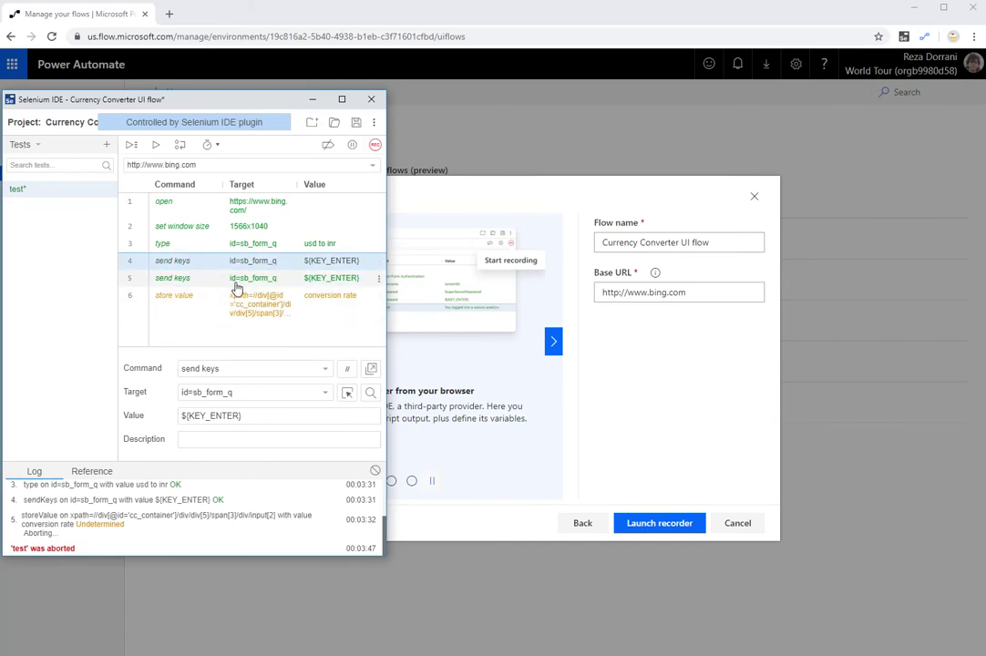
left_click_drag(212, 416, 236, 416)
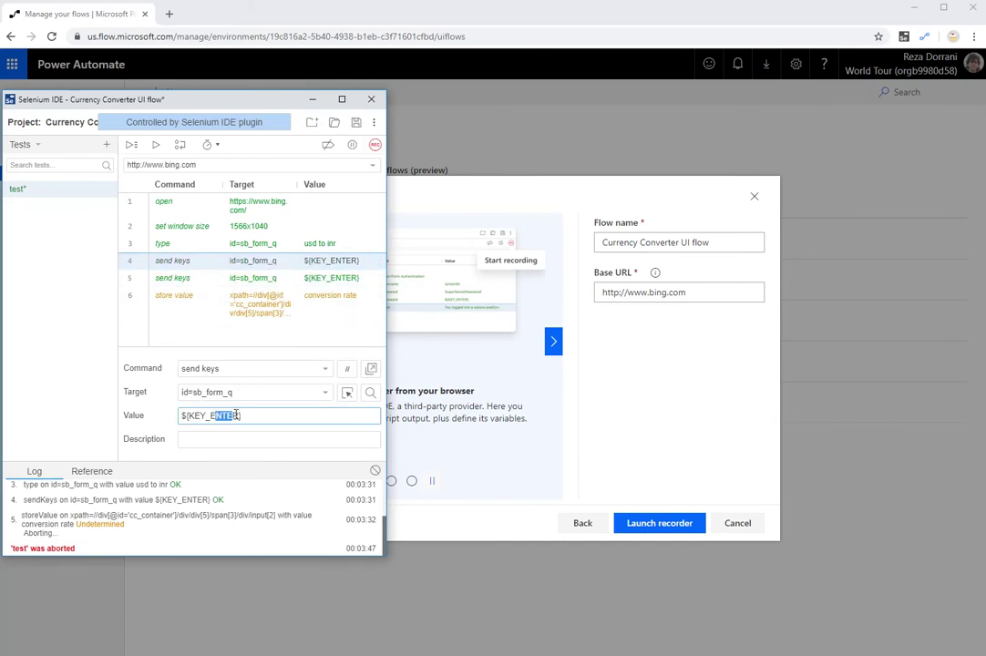
type("SPACE")
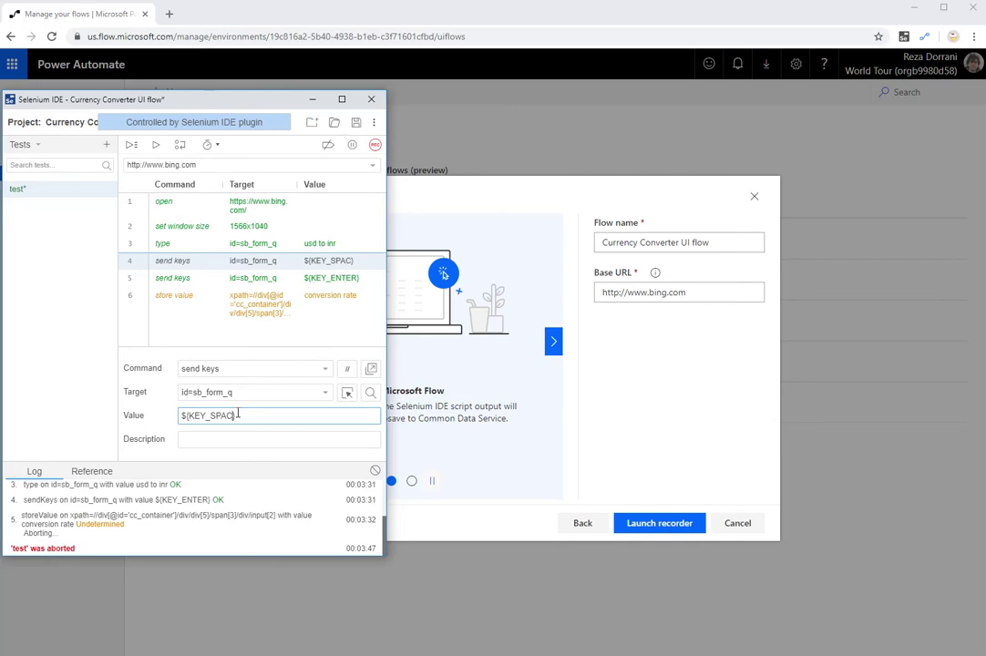
left_click(263, 278)
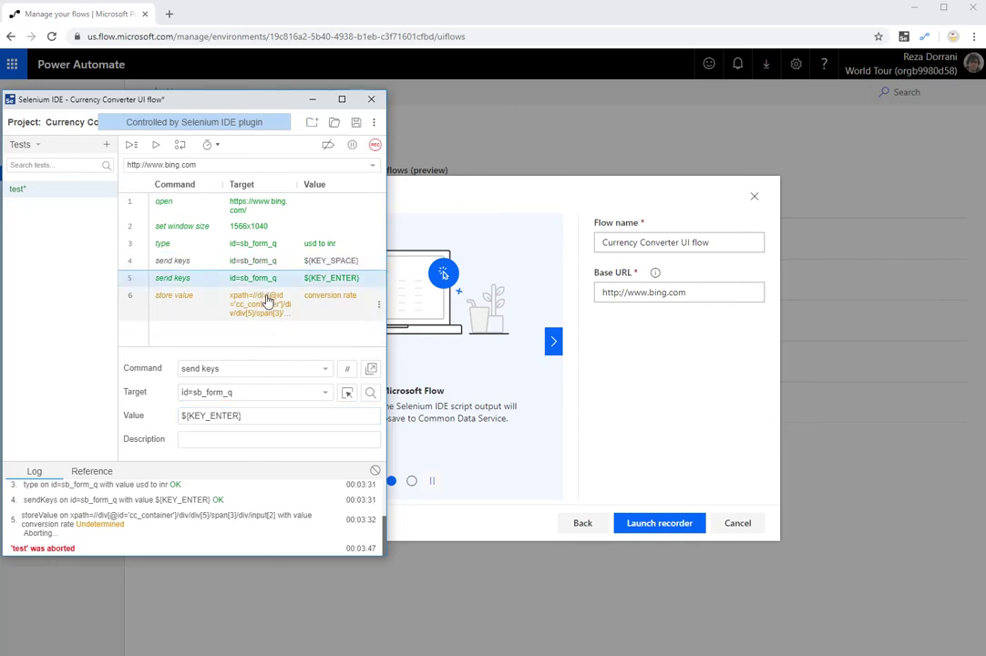
- Run the current test twice and check the search it performs on the Bing page
left_click(156, 144)
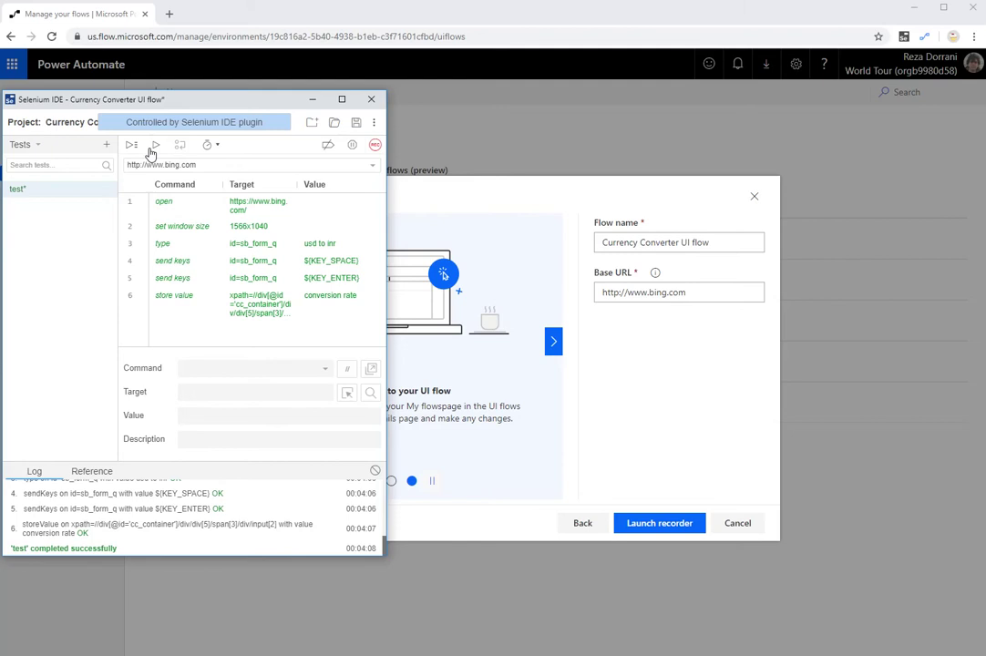
left_click(154, 147)
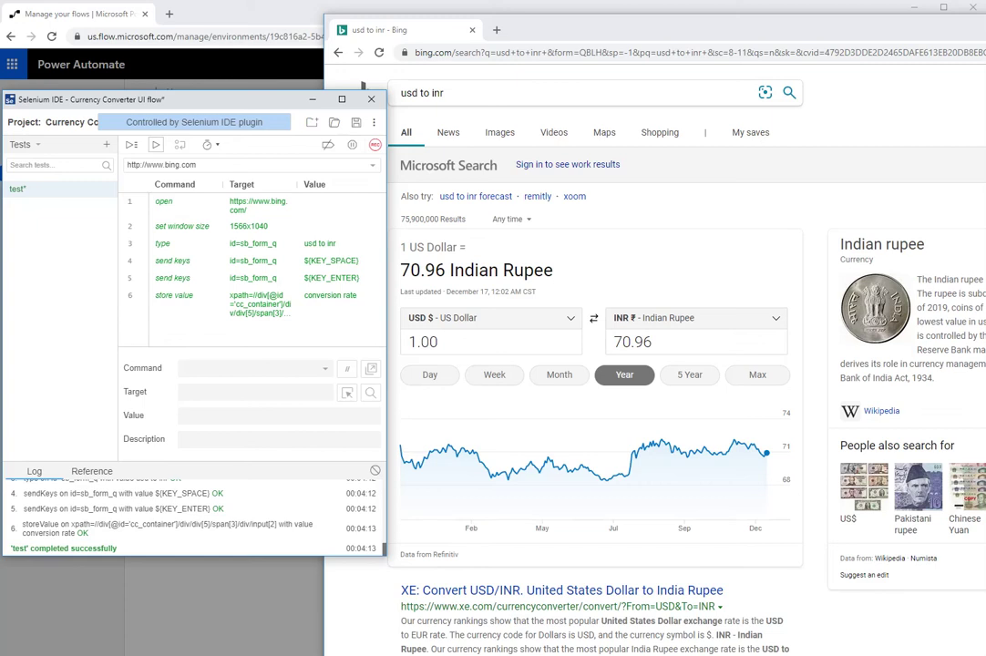
left_click(463, 93)
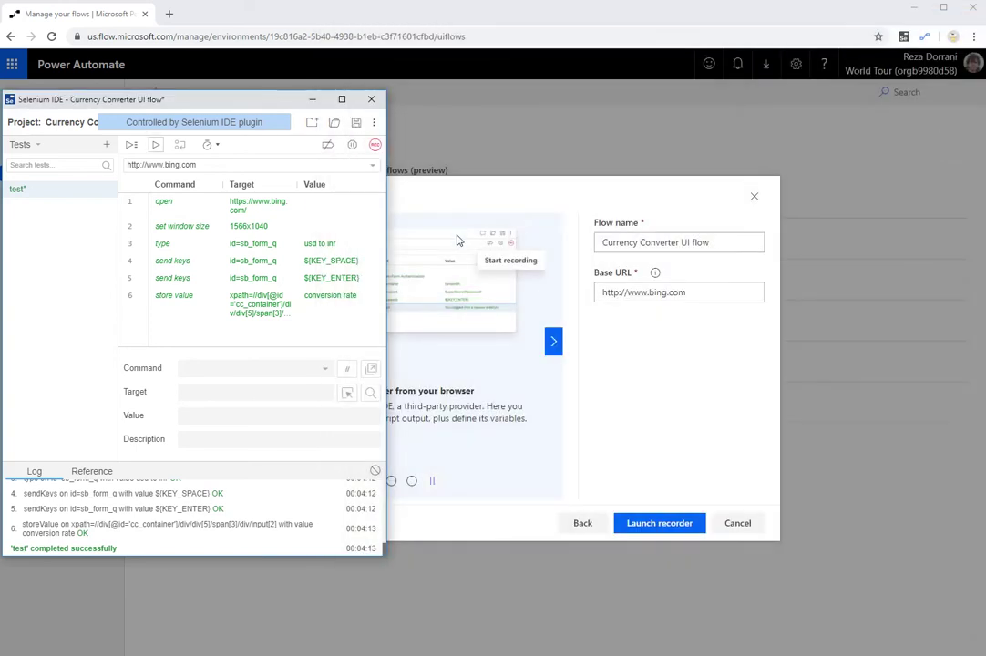
- Set the type command's value to "${from} to ${to}" and save the recorded Selenium project
left_click(278, 263)
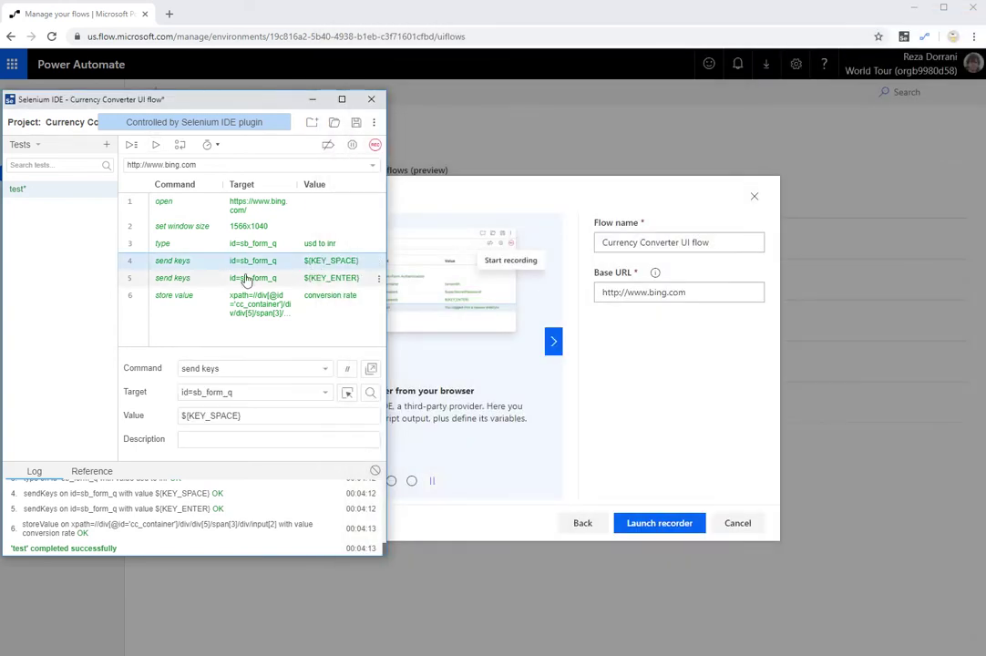
left_click(255, 304)
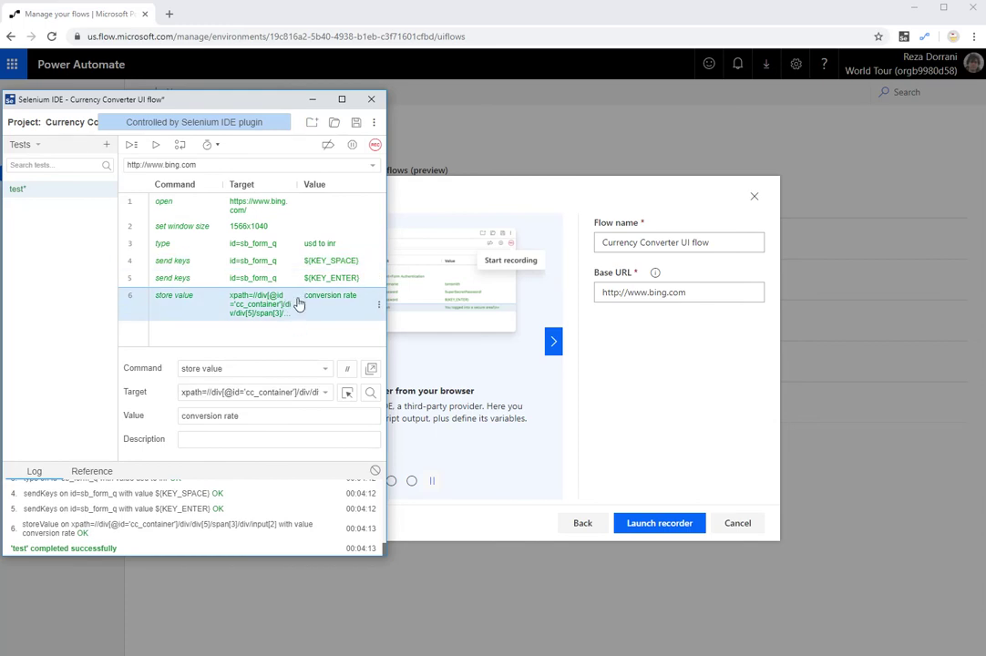
left_click(251, 246)
left_click_drag(223, 415, 100, 410)
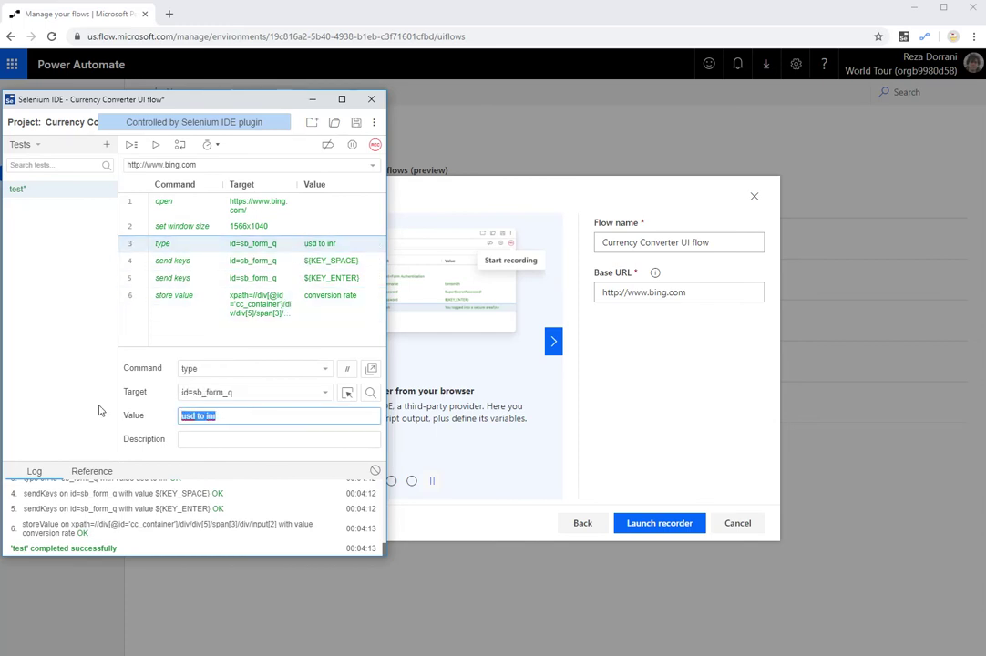
key("ctrl+v")
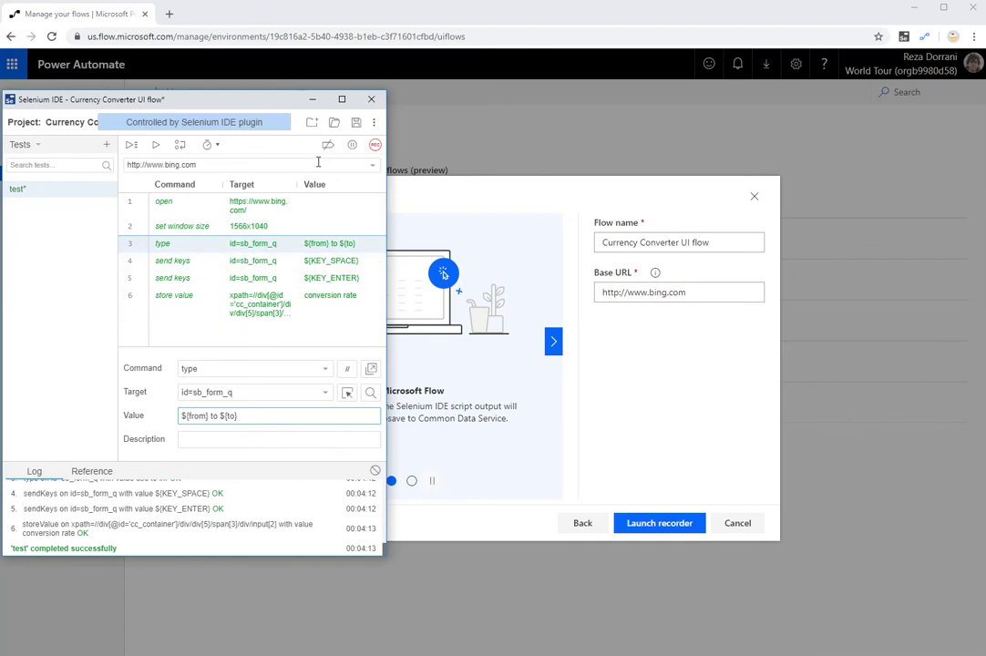
left_click(356, 127)
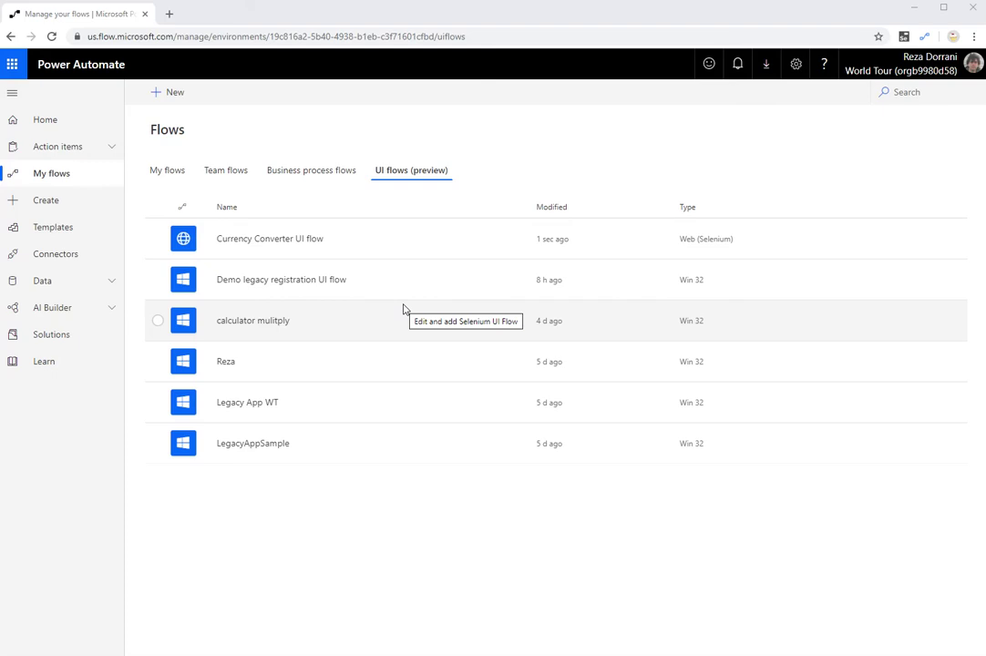
left_click(158, 240)
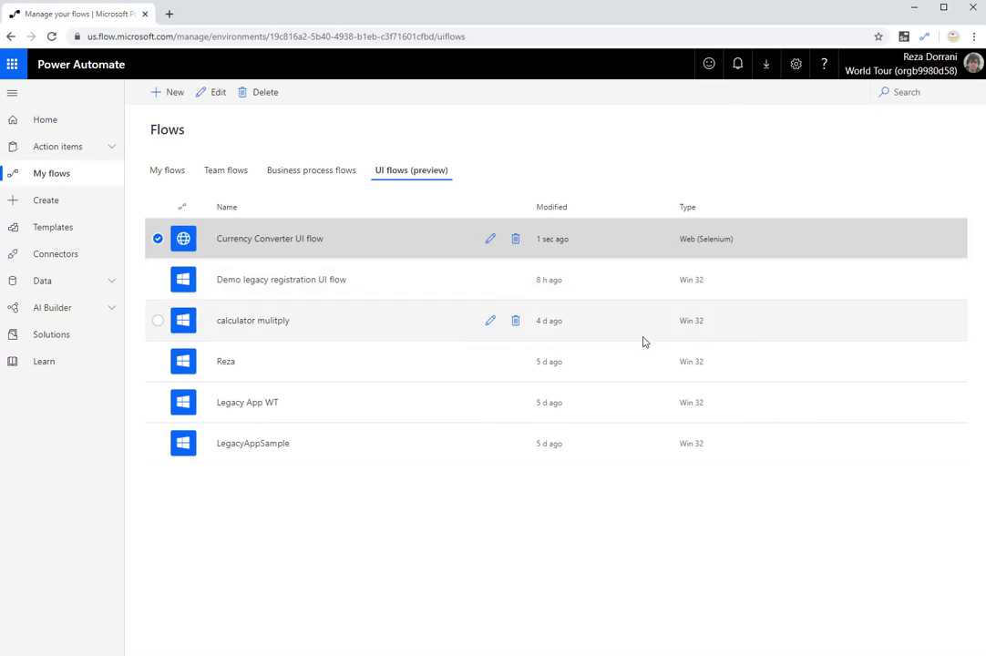
left_click(157, 241)
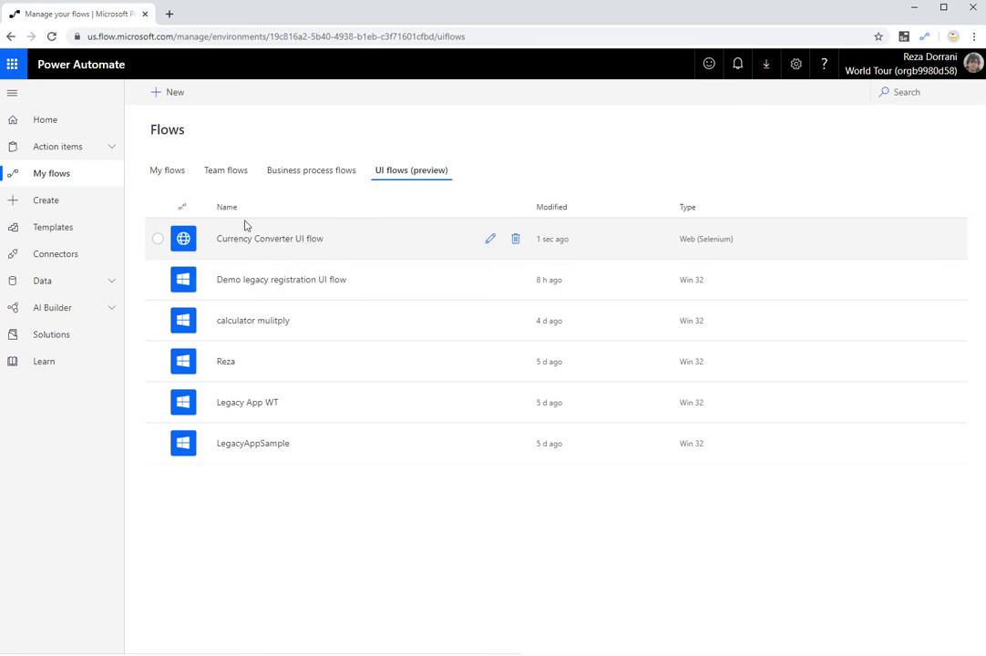
- Create a blank instant flow named "Currency Converter" with the Manually trigger a flow trigger
left_click(168, 171)
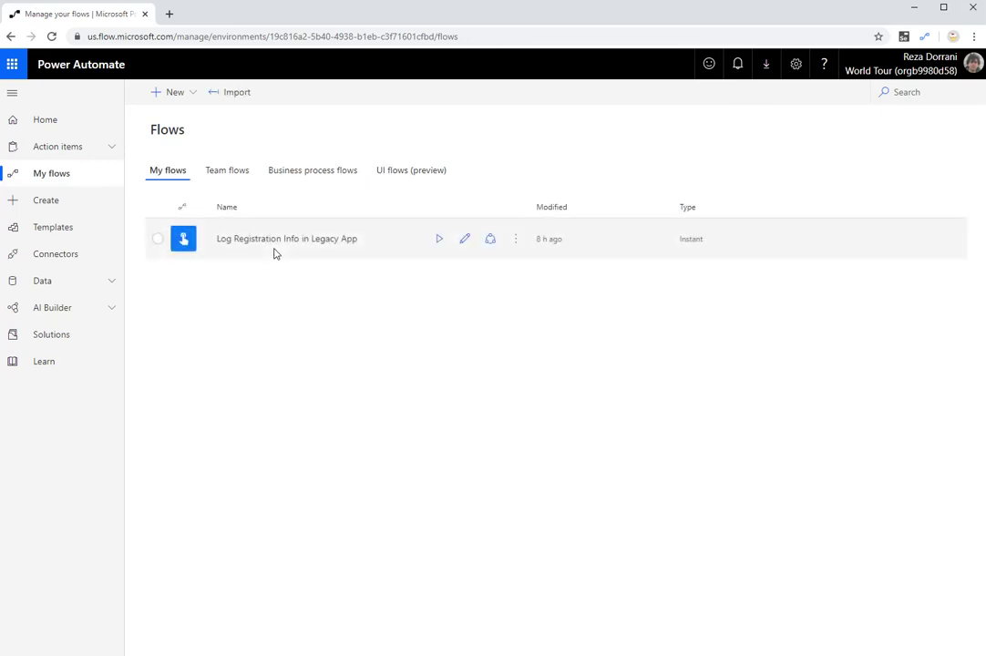
left_click(173, 92)
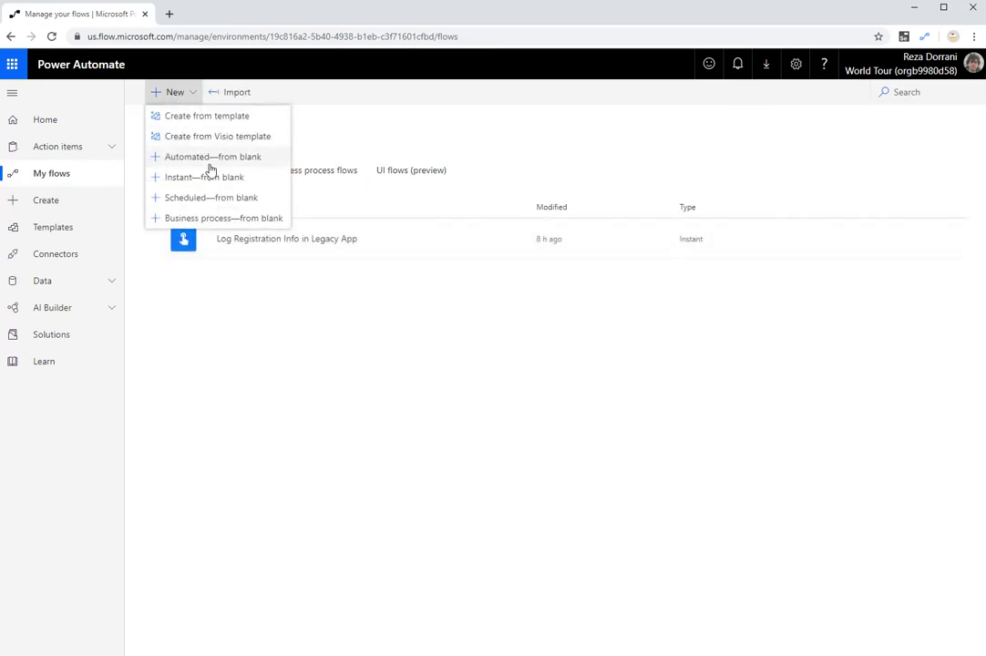
left_click(206, 177)
left_click(546, 239)
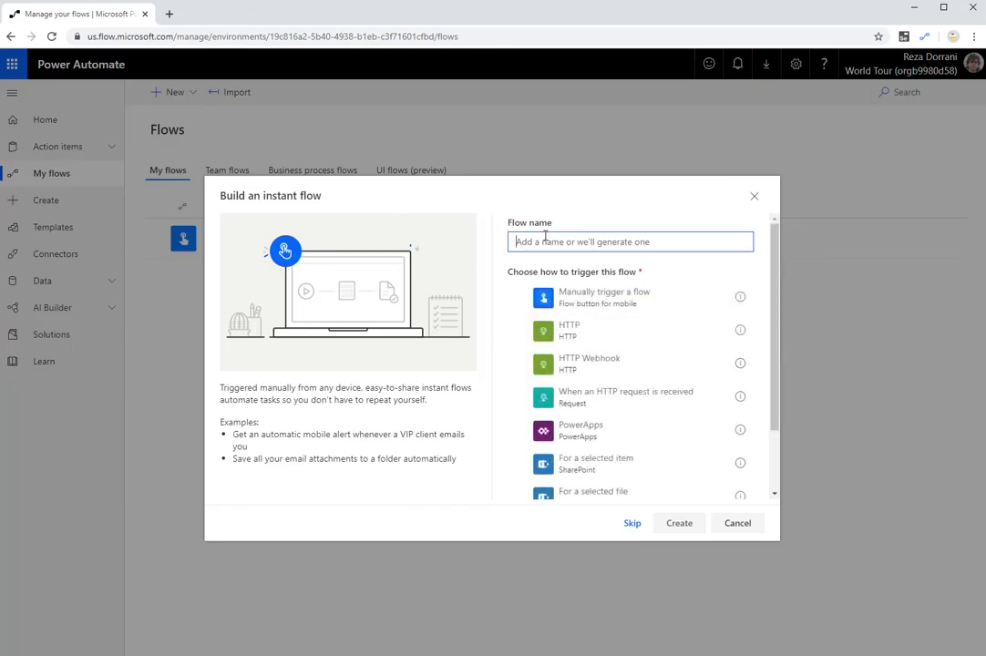
type("Curr")
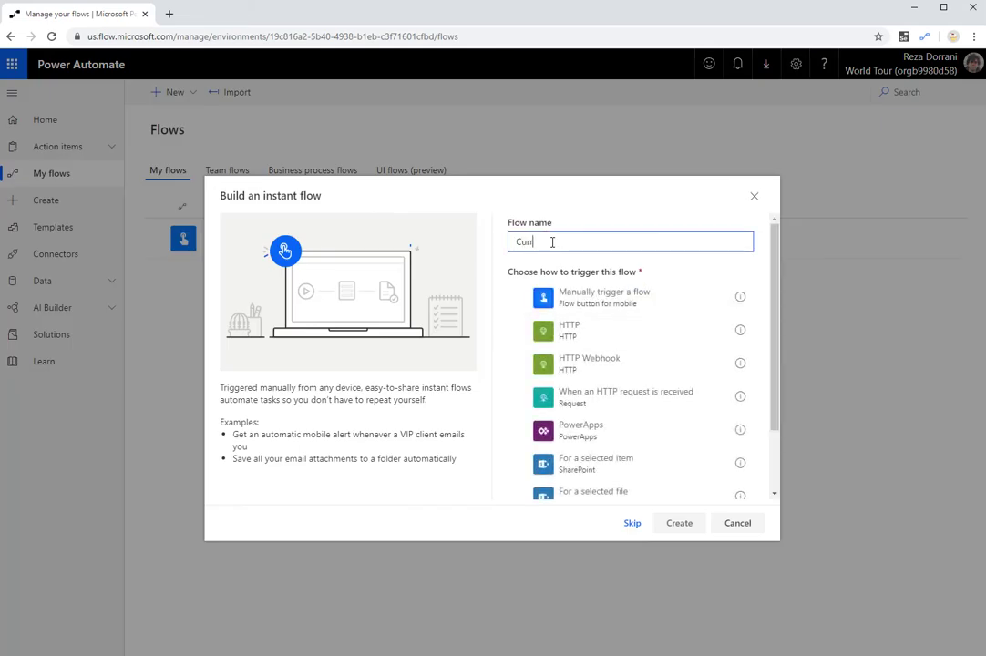
type("ency Converter")
left_click(604, 297)
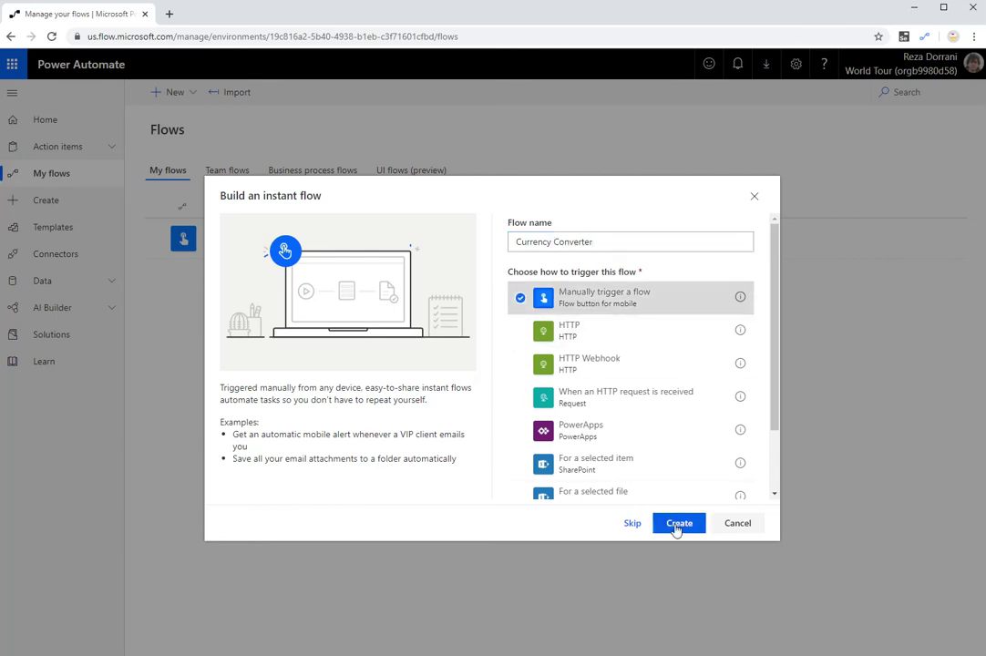
left_click(679, 523)
- Add two text inputs named "From" and "To" to the Manually trigger a flow trigger
left_click(544, 129)
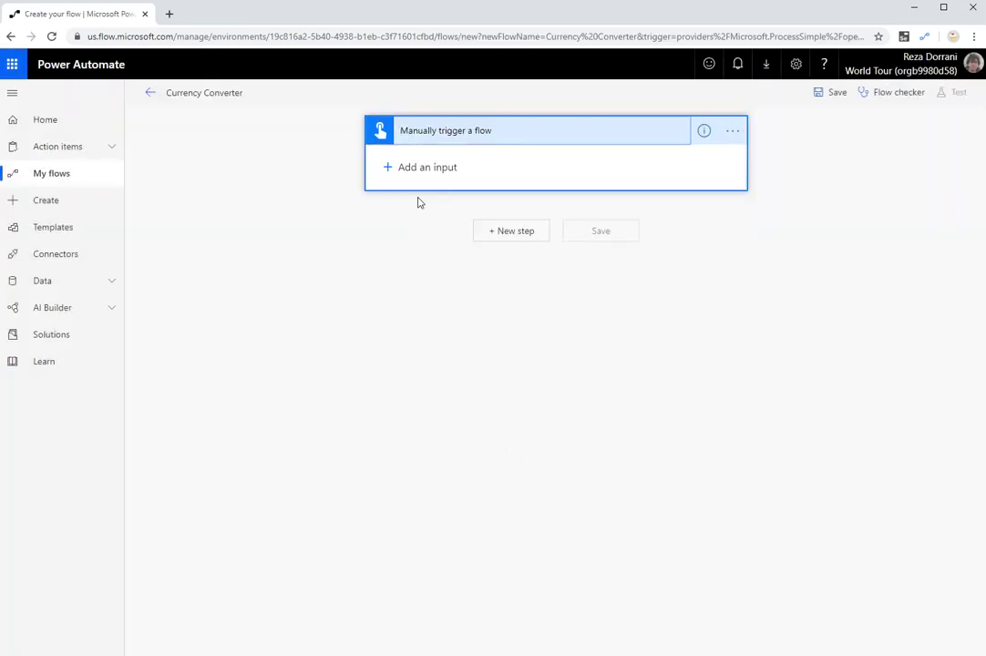
left_click(415, 167)
left_click(403, 206)
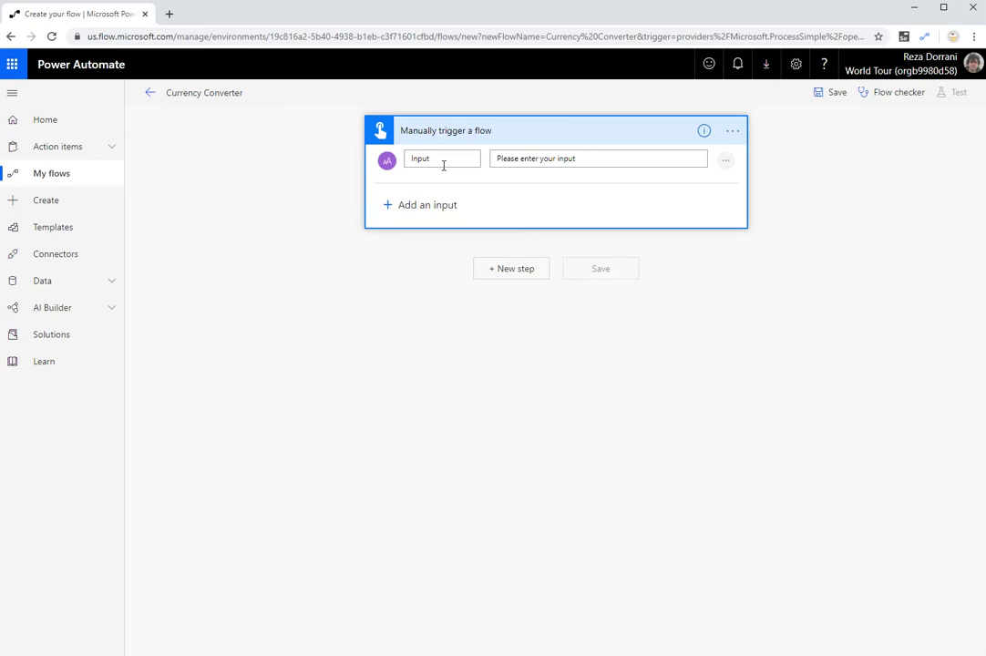
type("From")
left_click(394, 206)
left_click(436, 238)
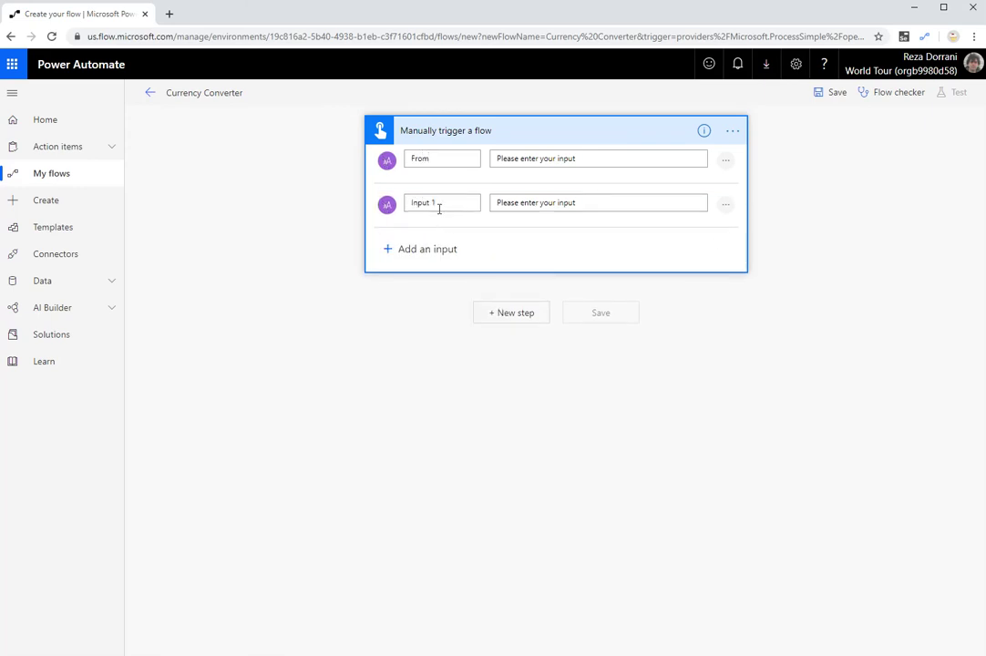
type("To")
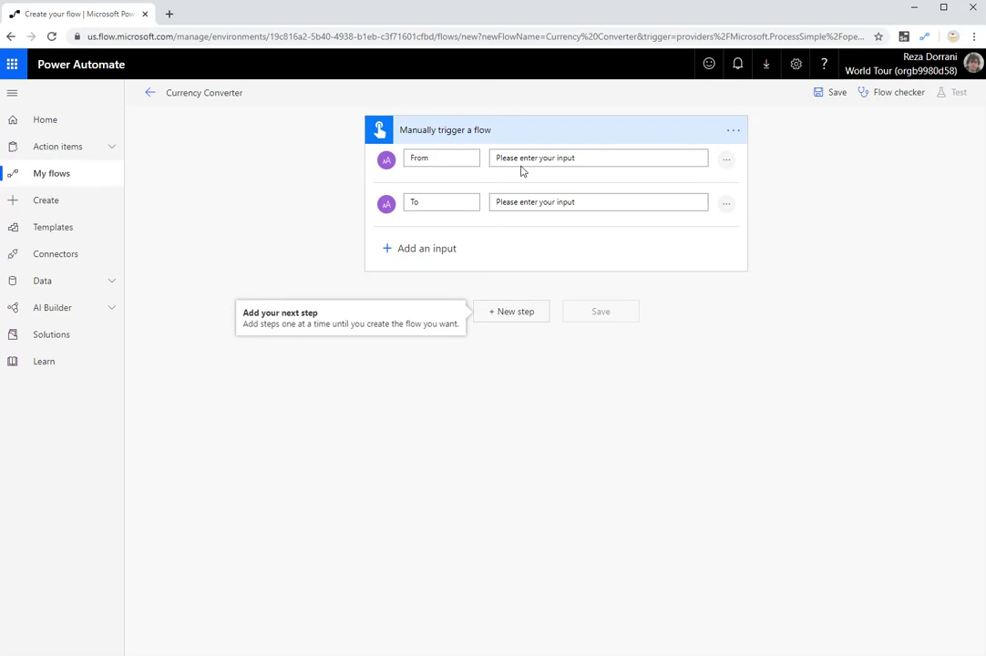
- Add a number input named "Amount" to the Manually trigger a flow trigger
left_click(421, 251)
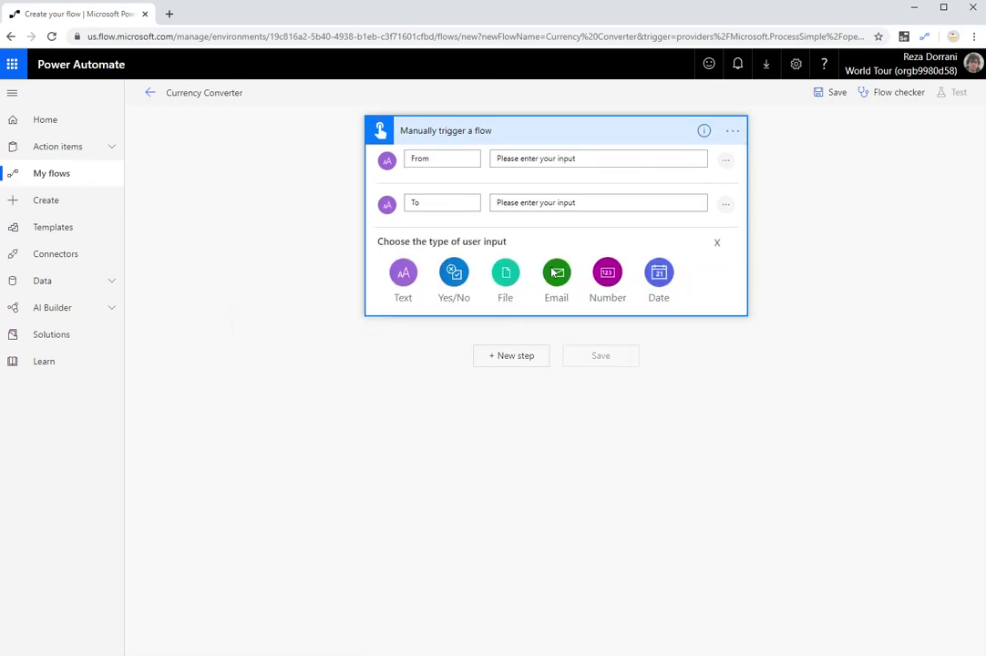
left_click(607, 274)
type("Amount")
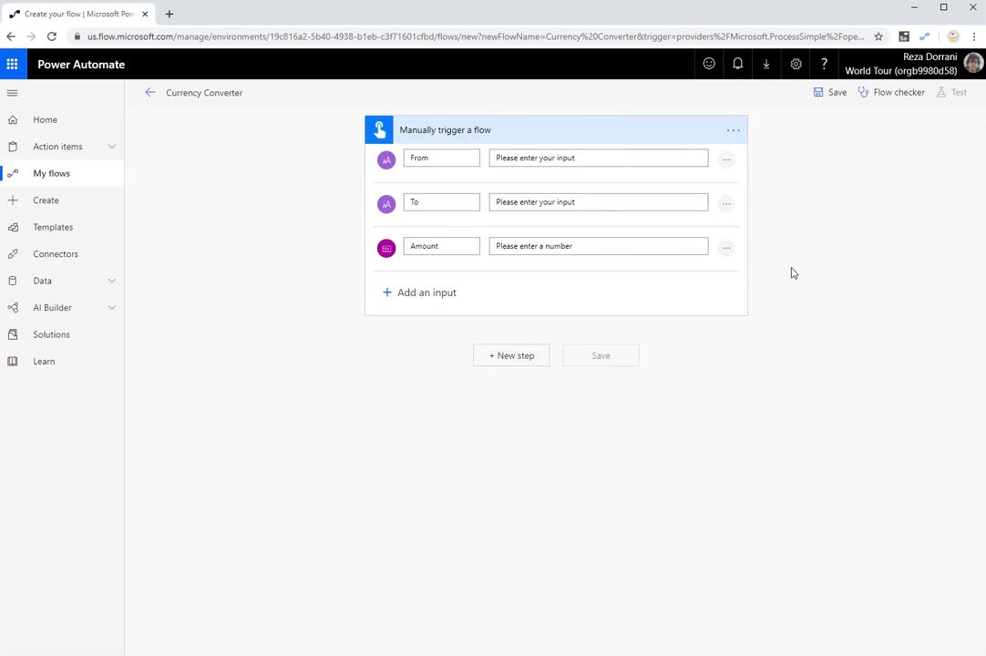
- Give the From input a drop-down list with the options USD, CAD and INR
left_click(729, 168)
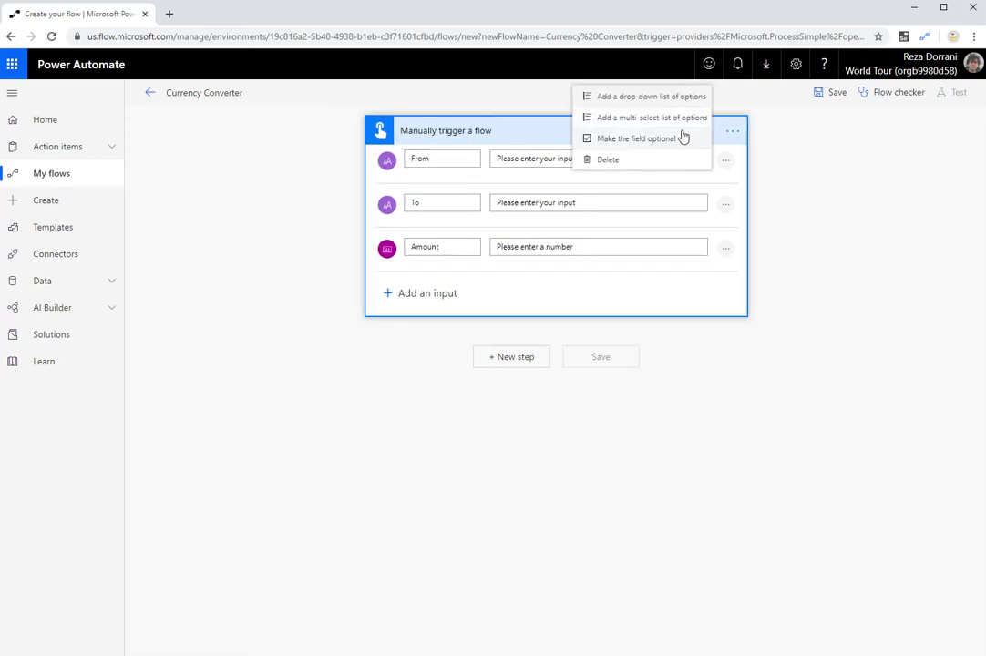
left_click(641, 98)
key("ctrl+a")
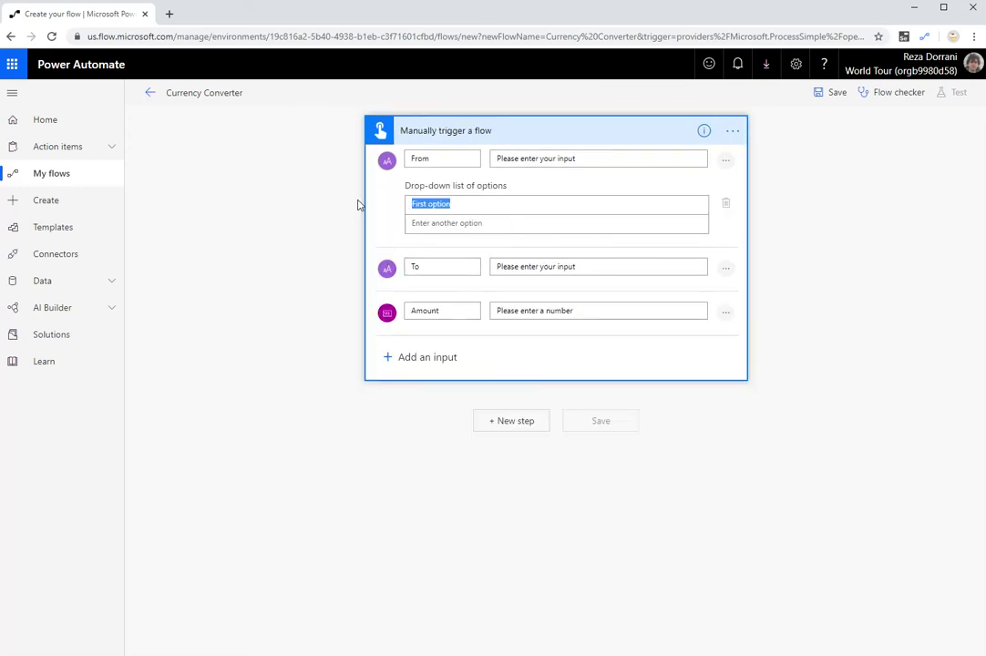
key("Home")
type("USD")
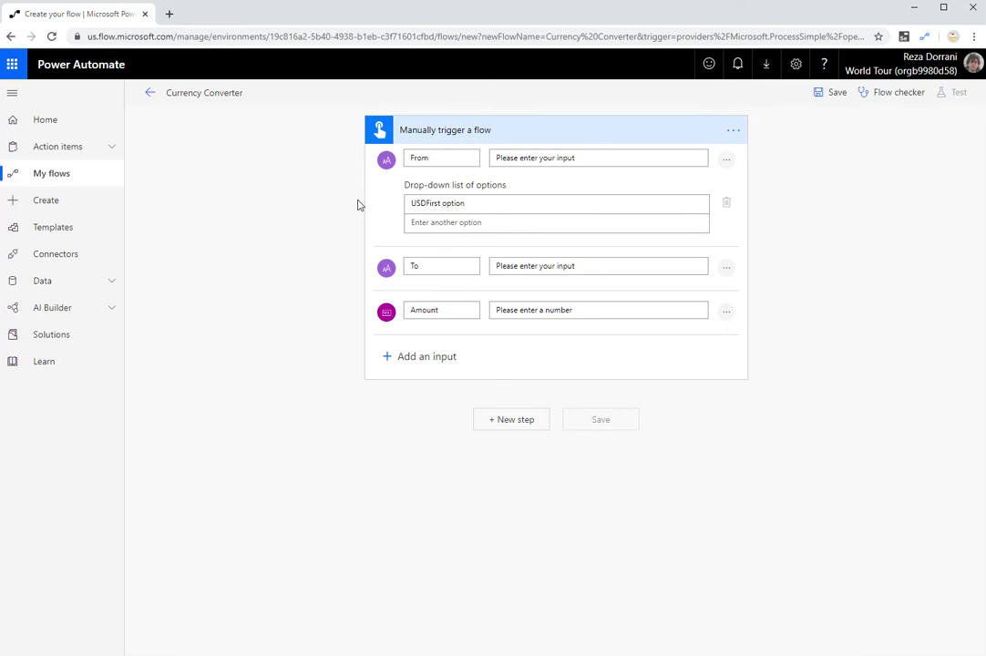
key("BackSpace")
key("BackSpace")
key("BackSpace")
key("BackSpace")
key("BackSpace")
key("BackSpace")
key("BackSpace")
key("BackSpace")
type("CAD")
type("INR")
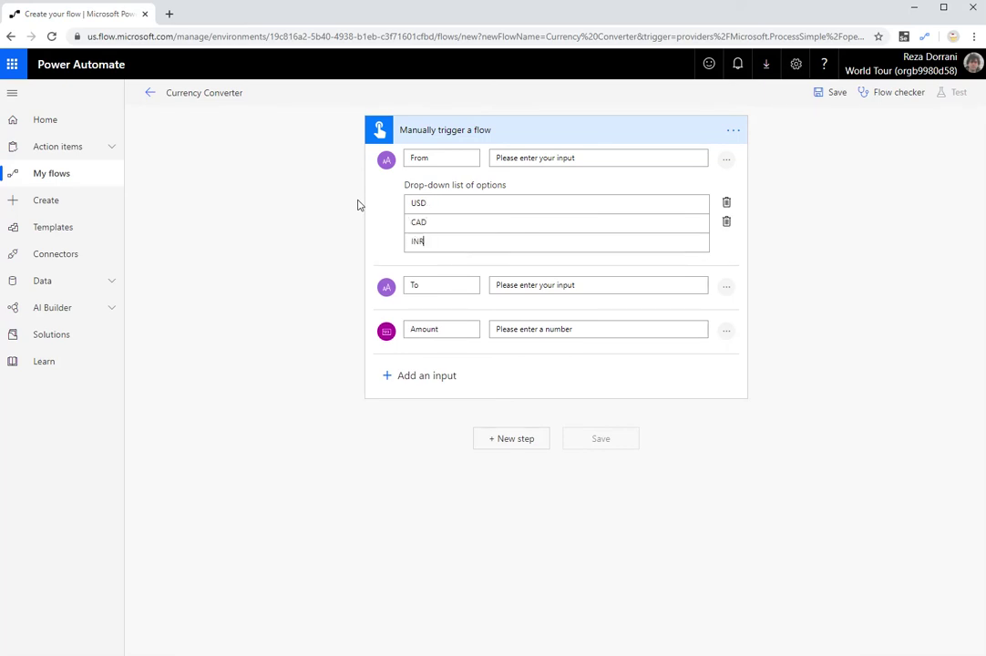
- Give the To input a drop-down list with the options INR, USD and CAD
left_click(728, 307)
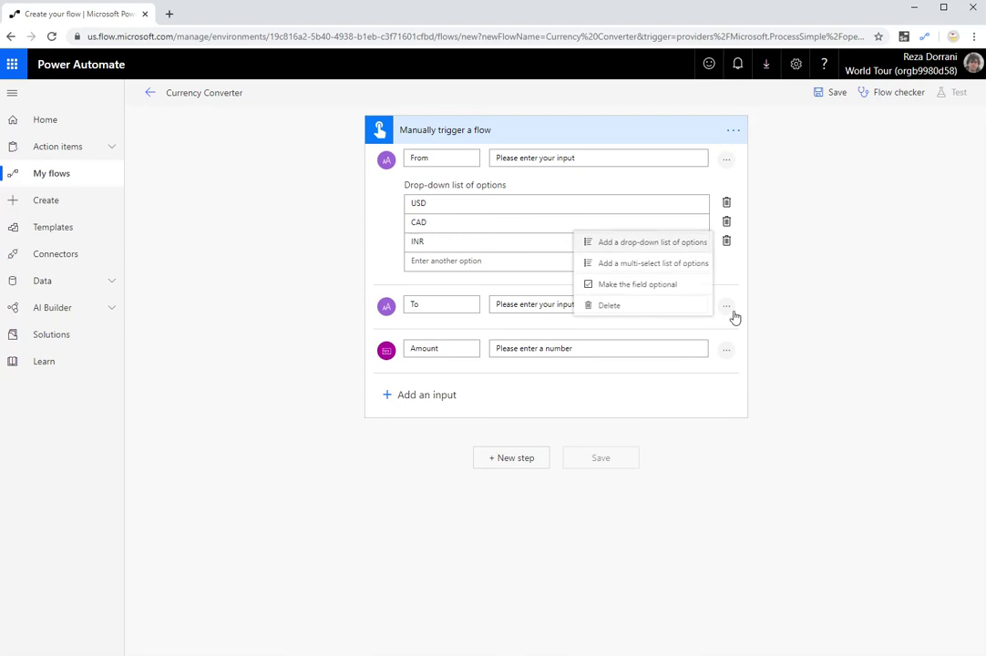
left_click(640, 242)
left_click(458, 349)
left_click_drag(457, 349, 384, 354)
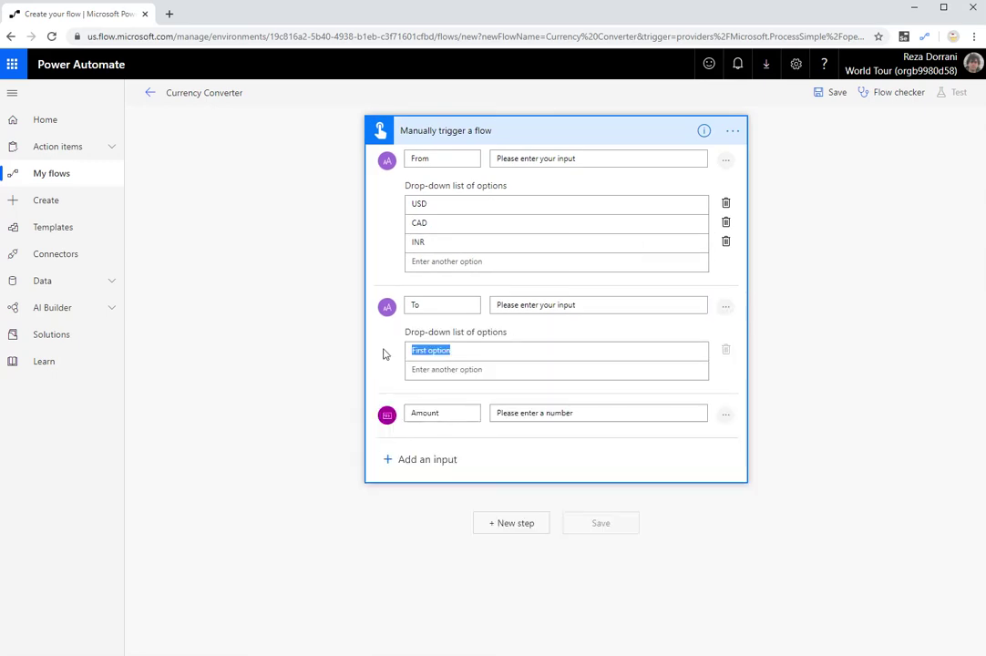
type("INR")
type("USD")
key("Tab")
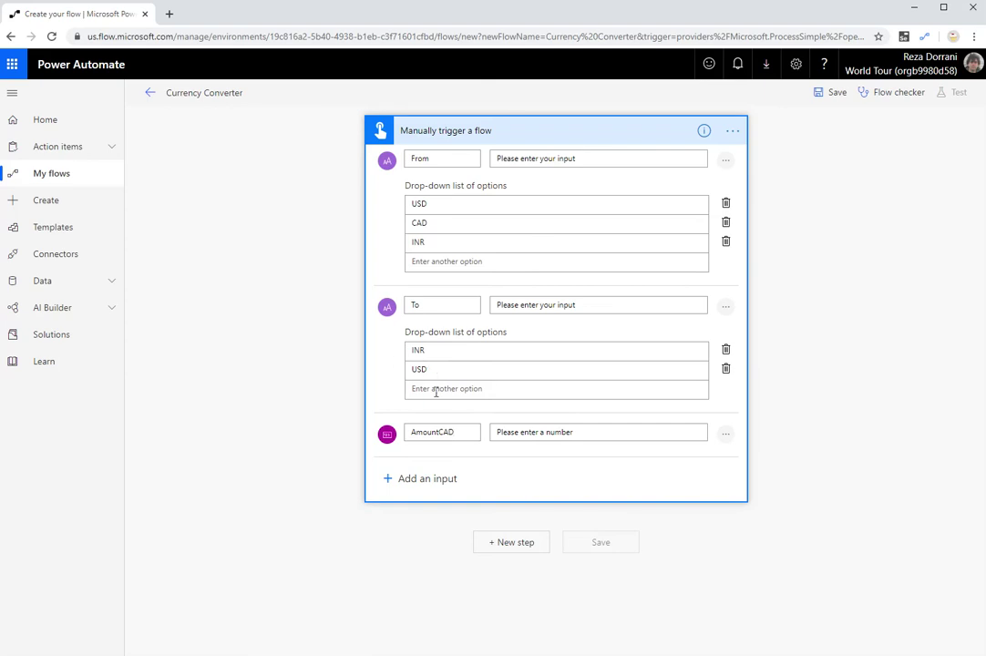
left_click(435, 389)
type("CAD")
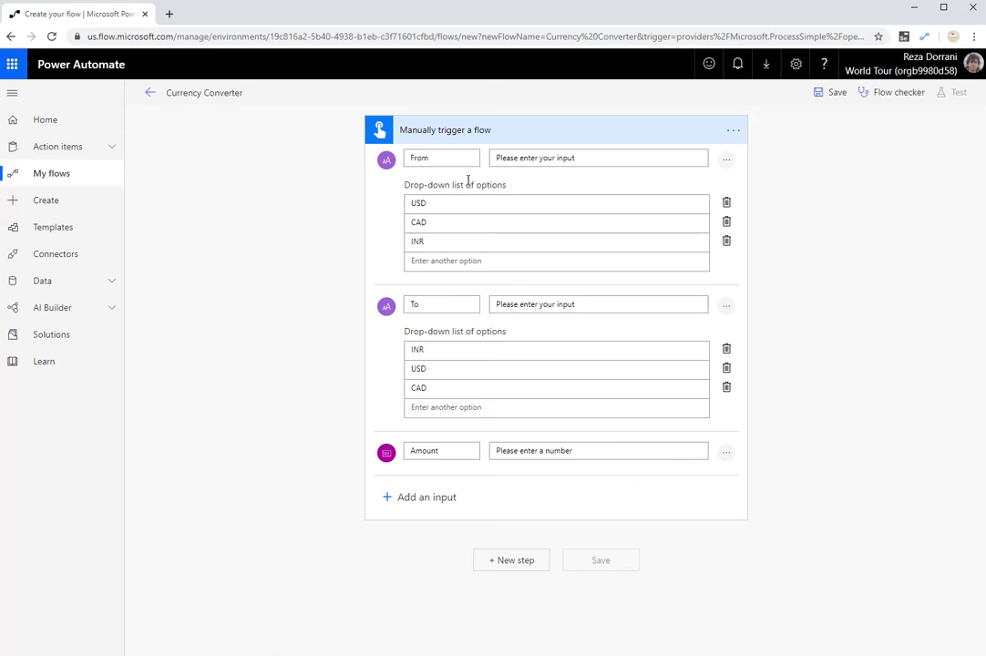
- Add the UI flows action "Run a UI flow for web (preview)" after the trigger
left_click(504, 132)
left_click(498, 190)
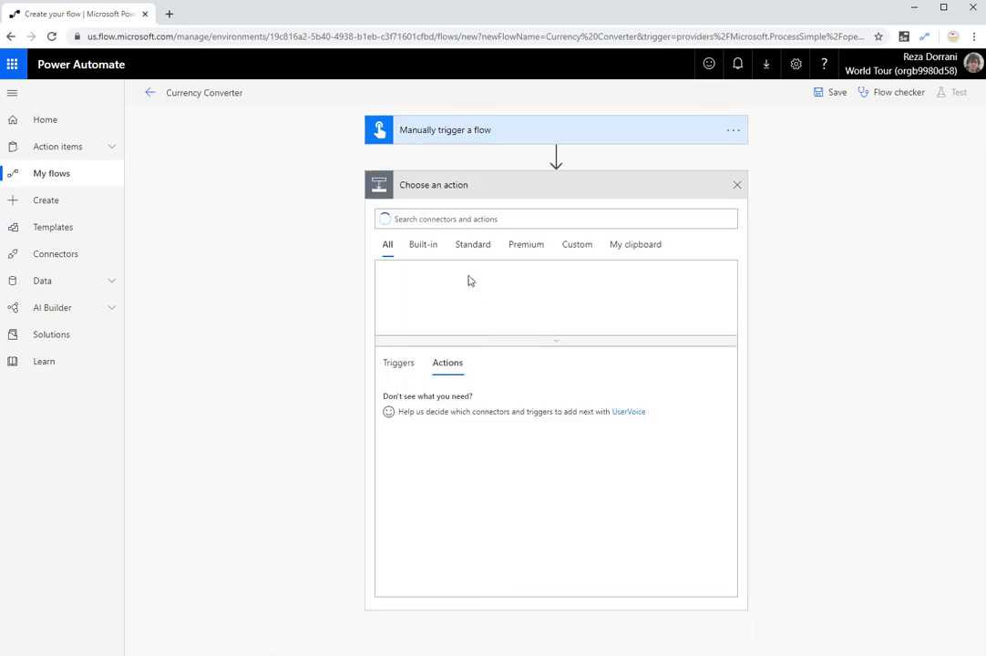
left_click(436, 218)
type("UI FLOWS")
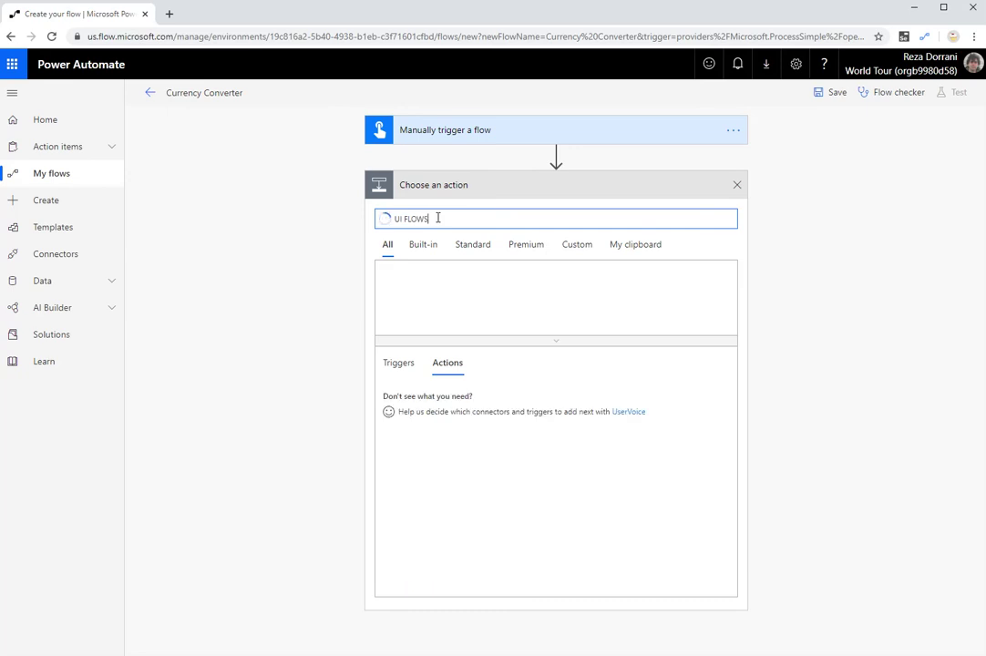
left_click(404, 290)
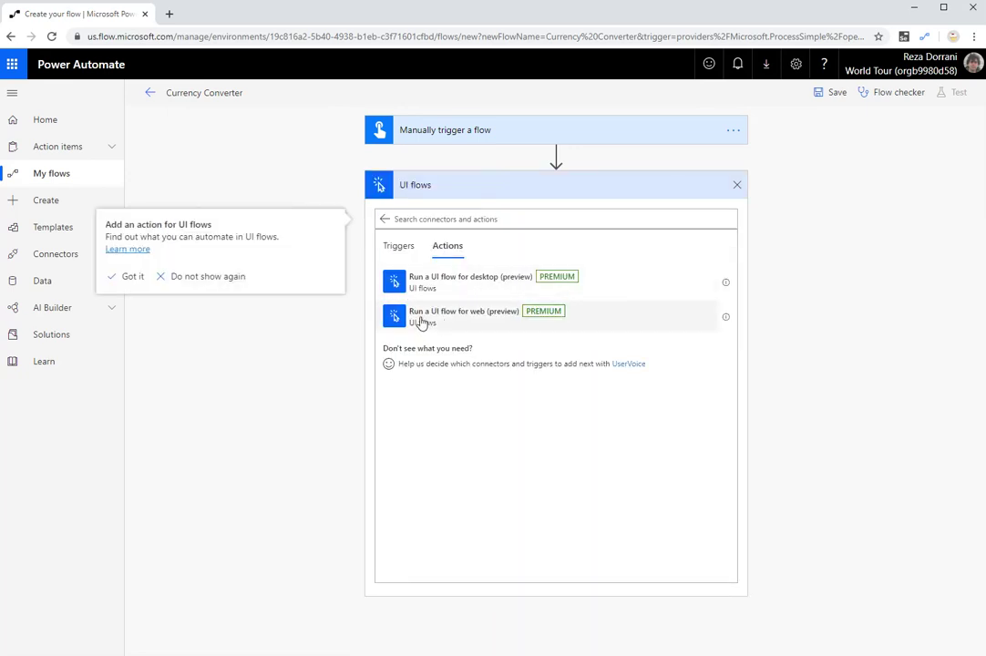
left_click(443, 315)
left_click(446, 314)
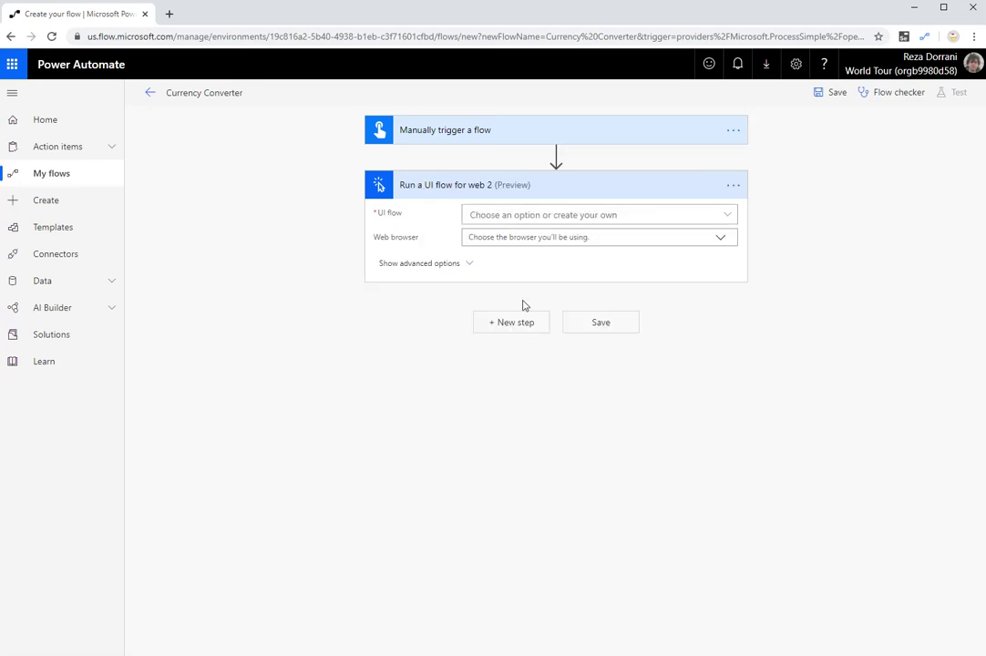
- Set the web UI flow action to run Currency Converter UI flow in Microsoft Edge (Chromium)
left_click(599, 215)
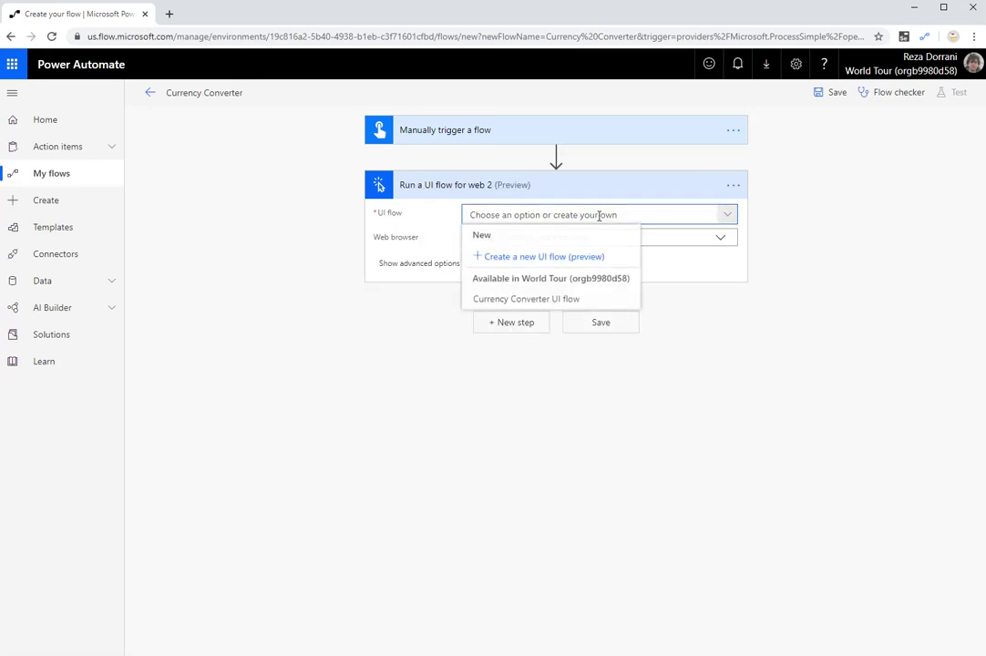
left_click(529, 304)
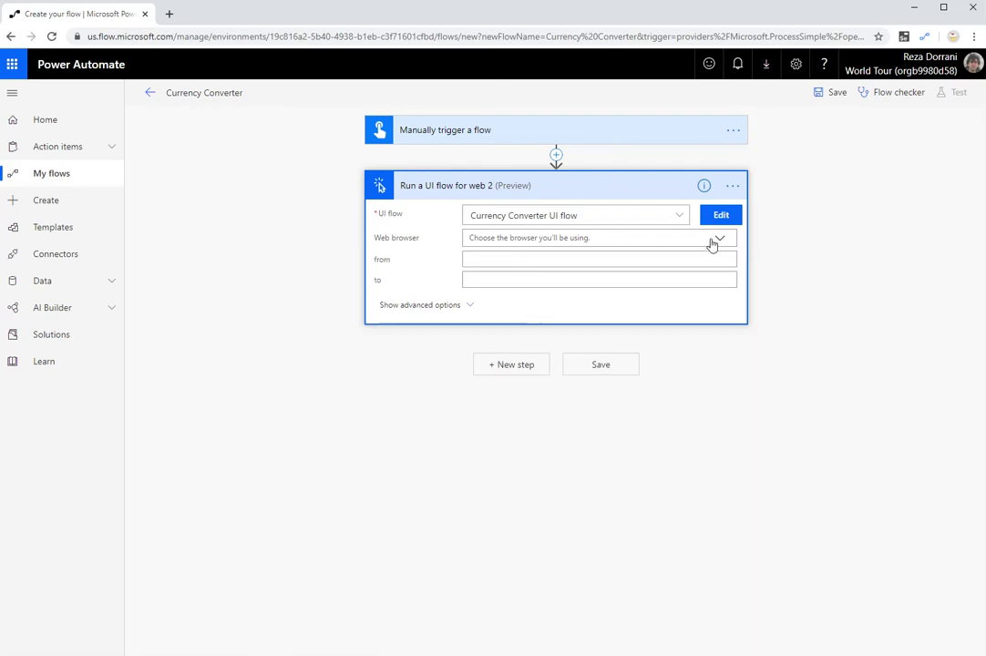
left_click(713, 241)
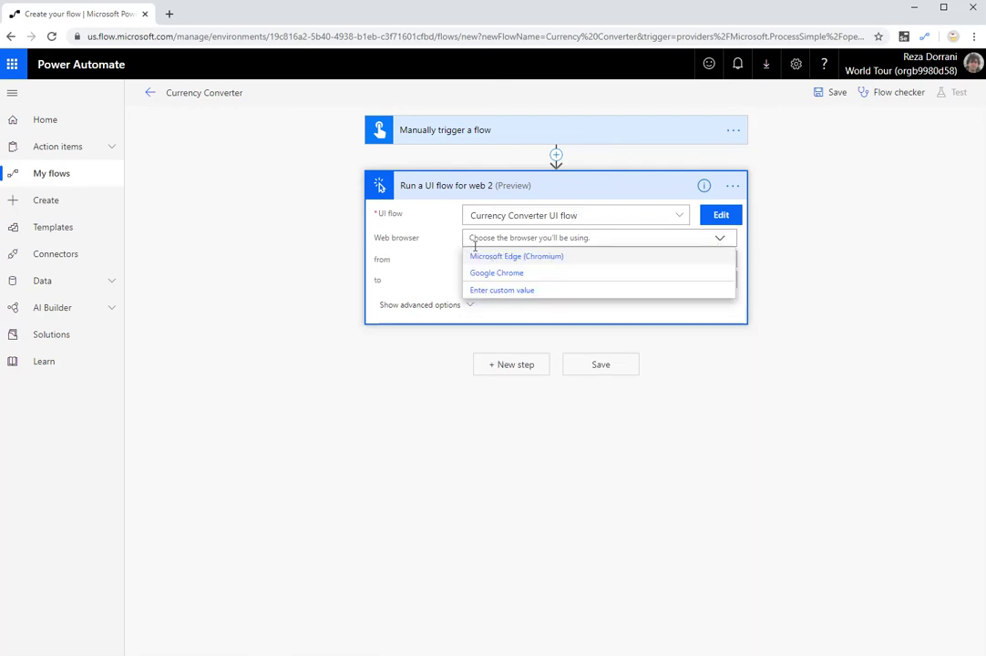
left_click(510, 259)
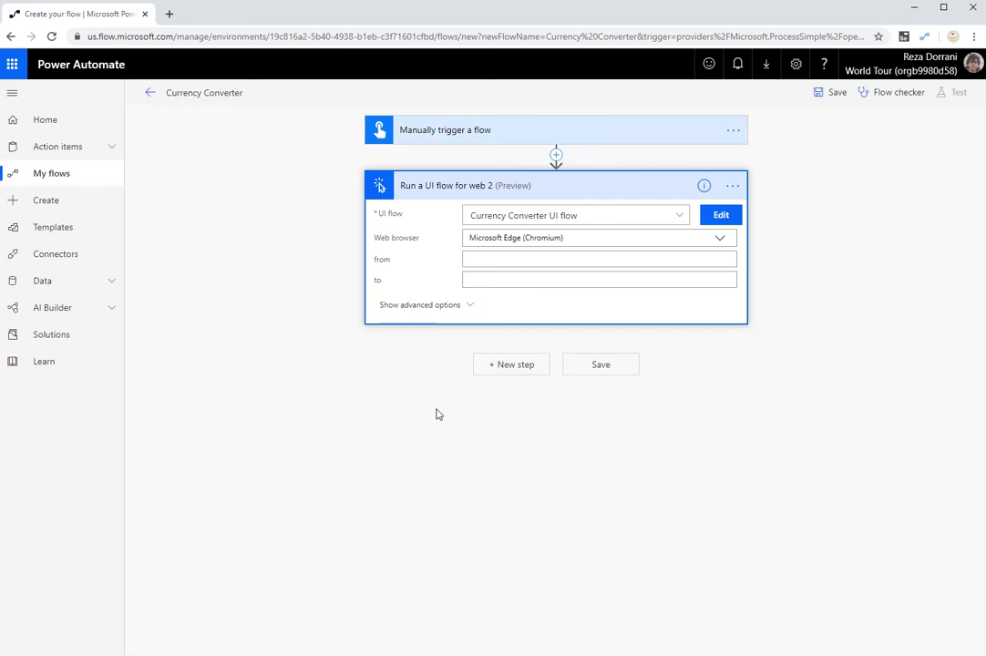
- Map the UI flow's from and to parameters to the trigger's From and To values, and review the trigger's inputs
left_click(484, 259)
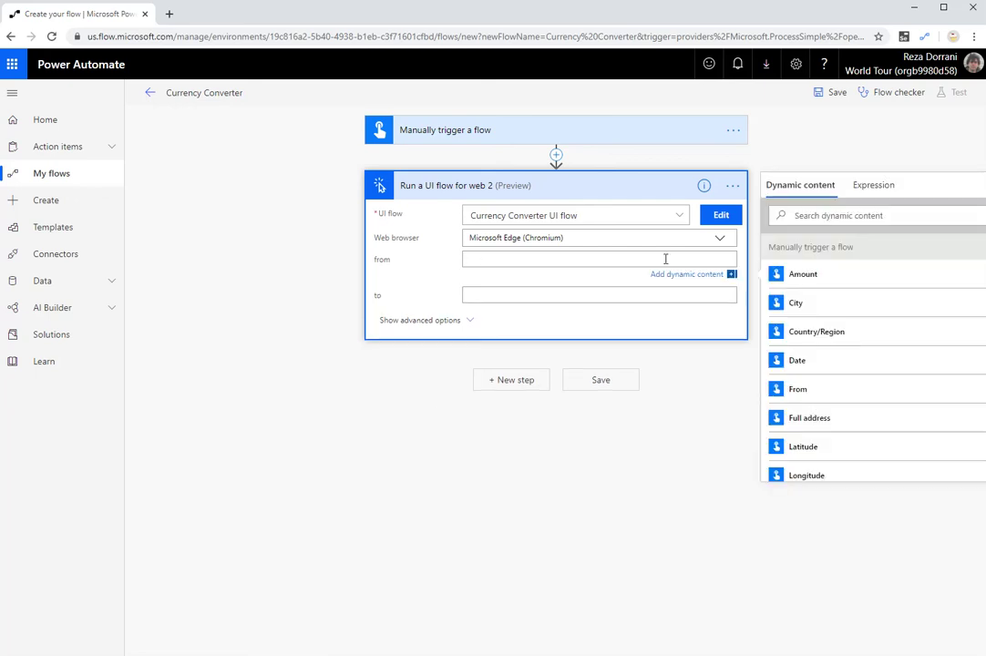
left_click(832, 390)
left_click(502, 296)
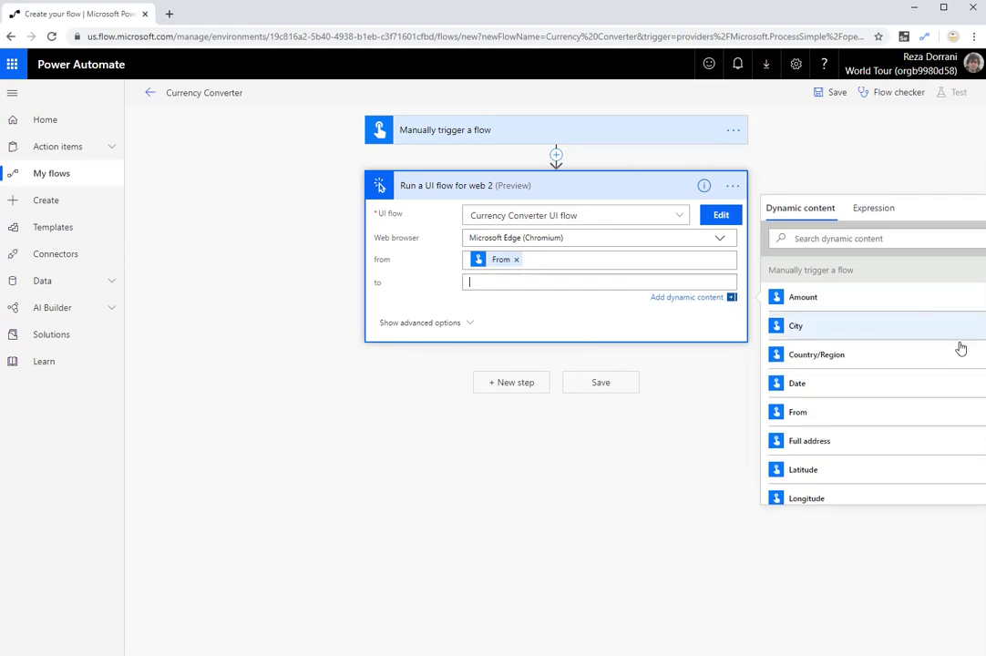
scroll(961, 348, "down", 5)
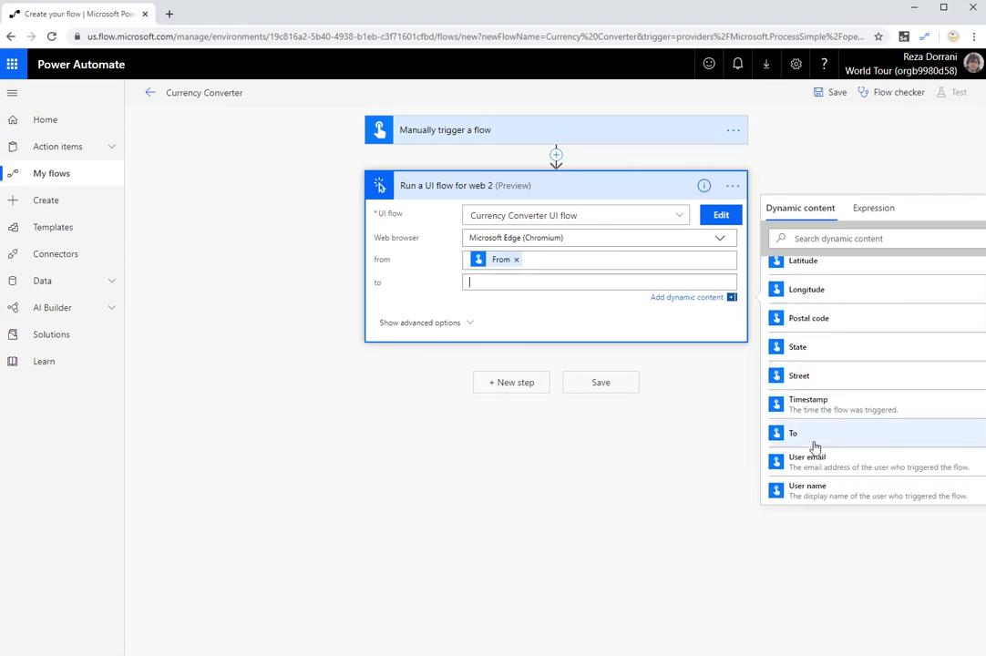
left_click(815, 442)
left_click(464, 132)
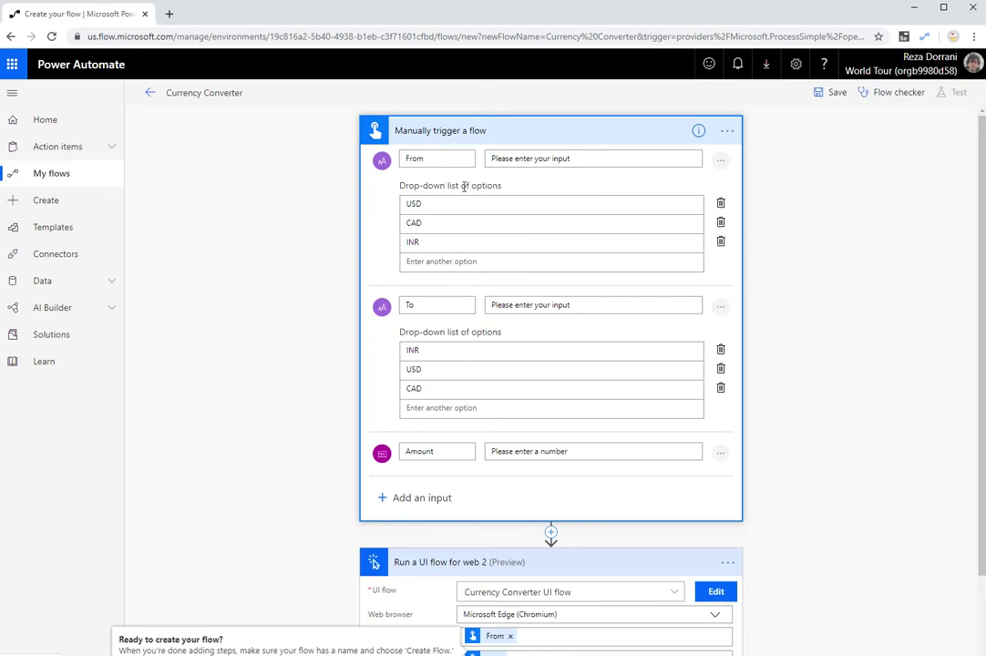
left_click(469, 132)
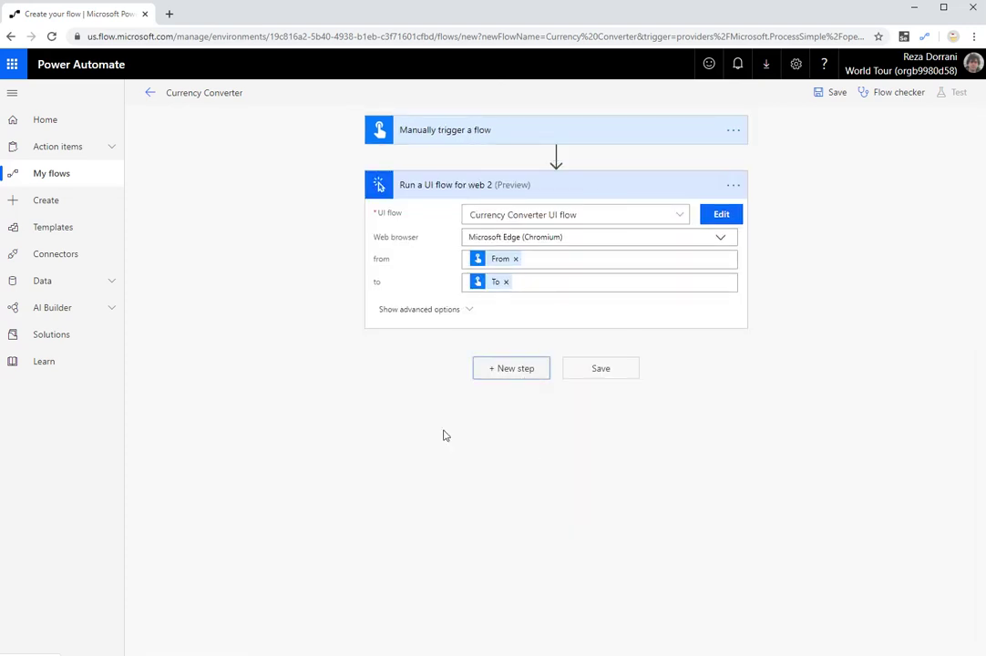
- Add the Notifications action "Send me a mobile notification" after the web UI flow action
left_click(511, 368)
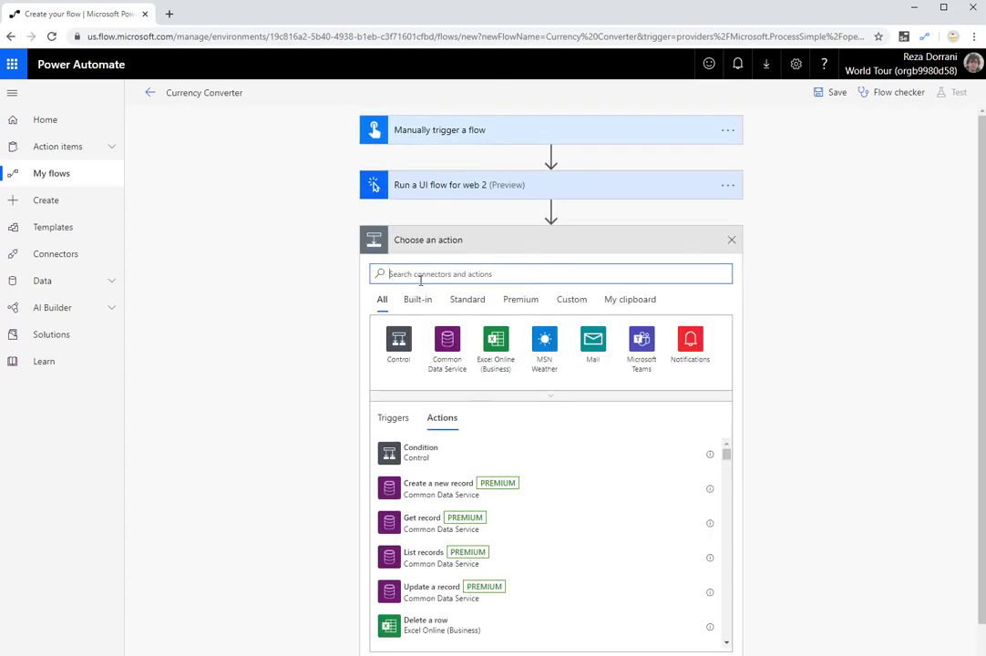
left_click(690, 341)
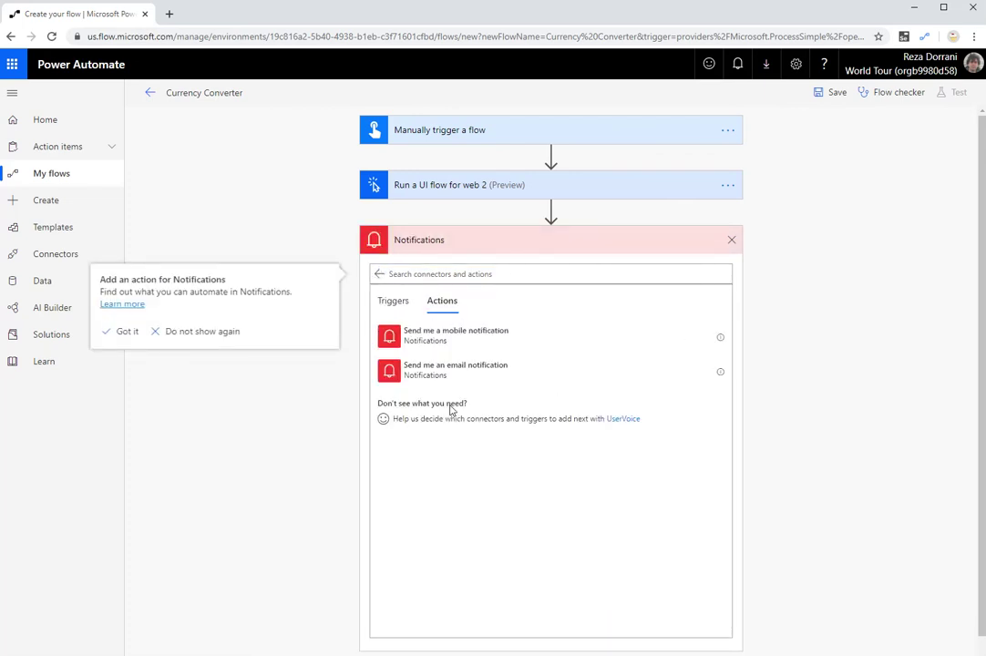
left_click(453, 339)
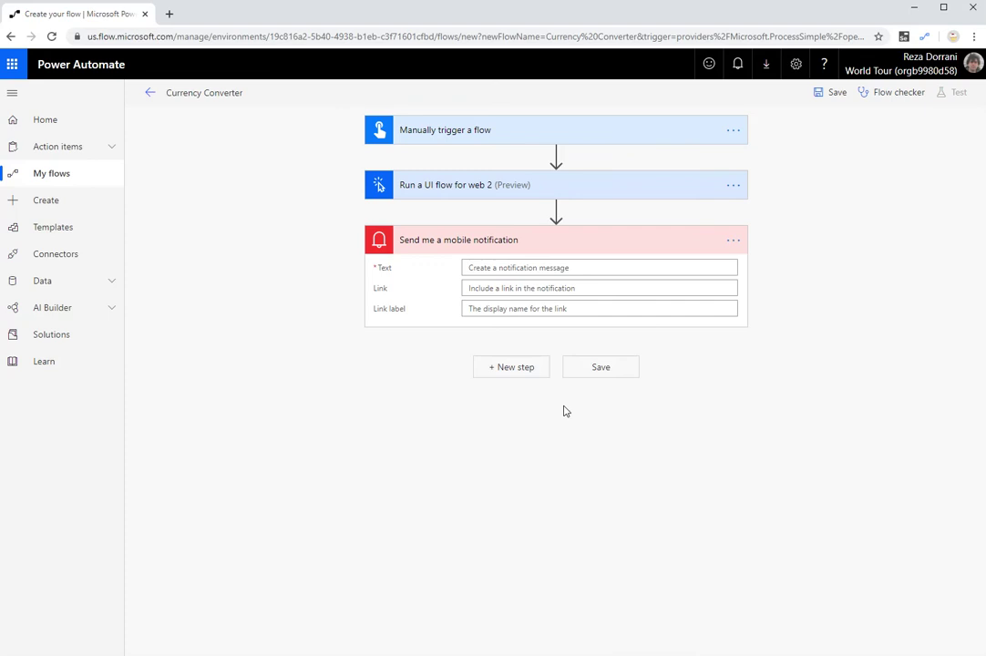
- Start the notification text with "The amount in", the UI flow's to value, and "currency is"
left_click(494, 269)
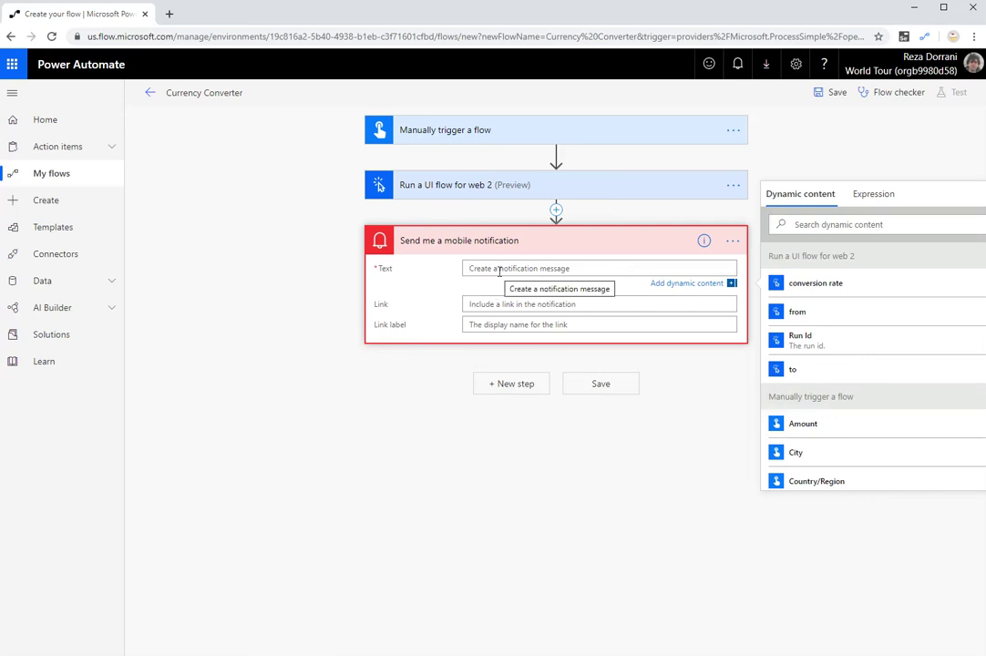
type("The amount in")
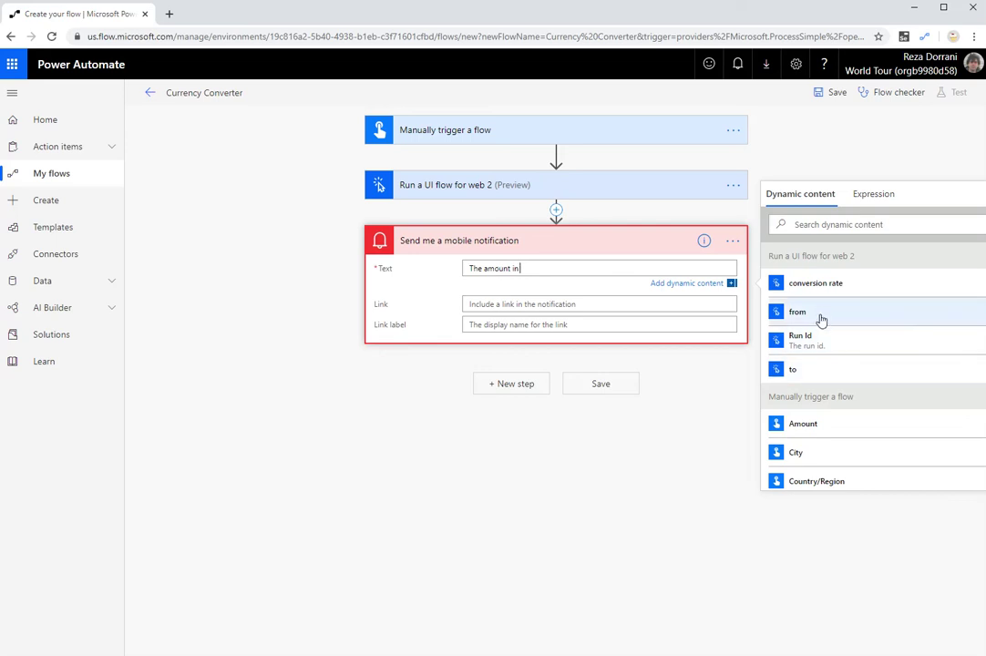
left_click(820, 373)
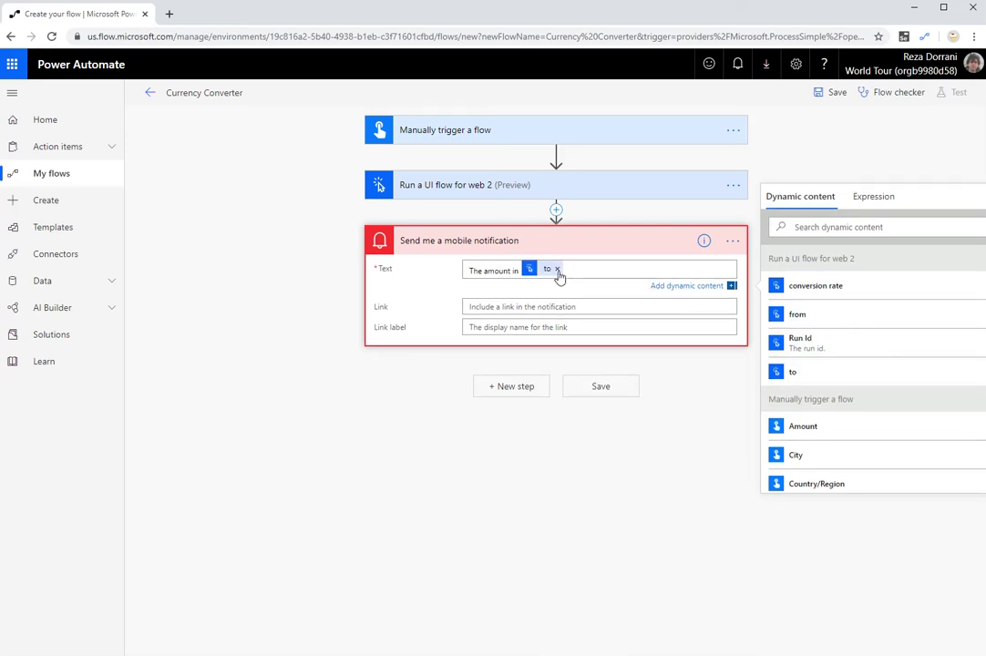
left_click(594, 269)
- Add a mul() expression to the end of the notification text and reopen it for editing
left_click(873, 196)
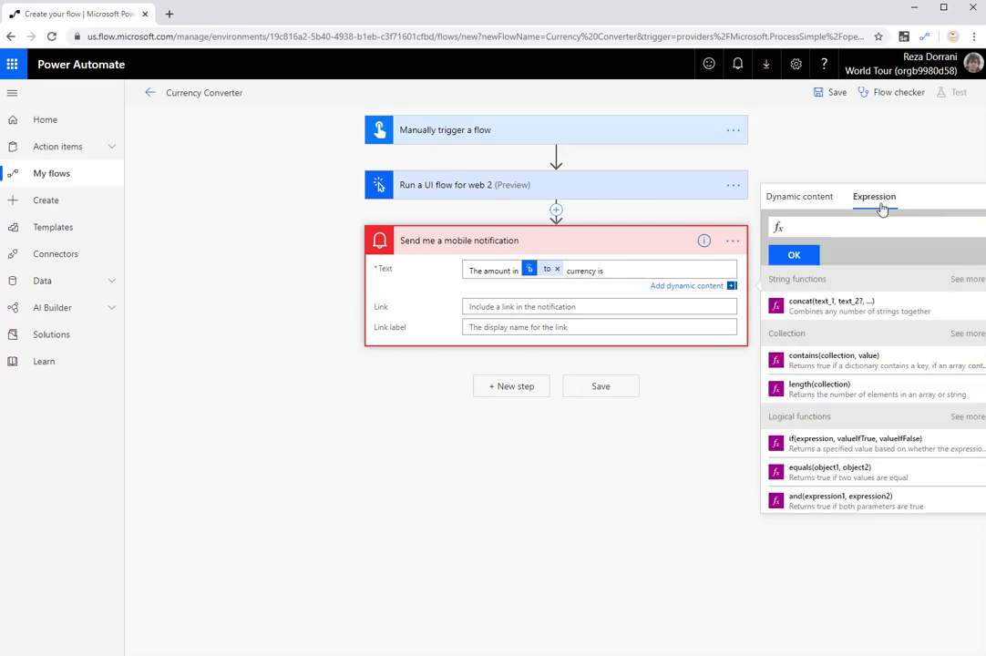
type("mul(")
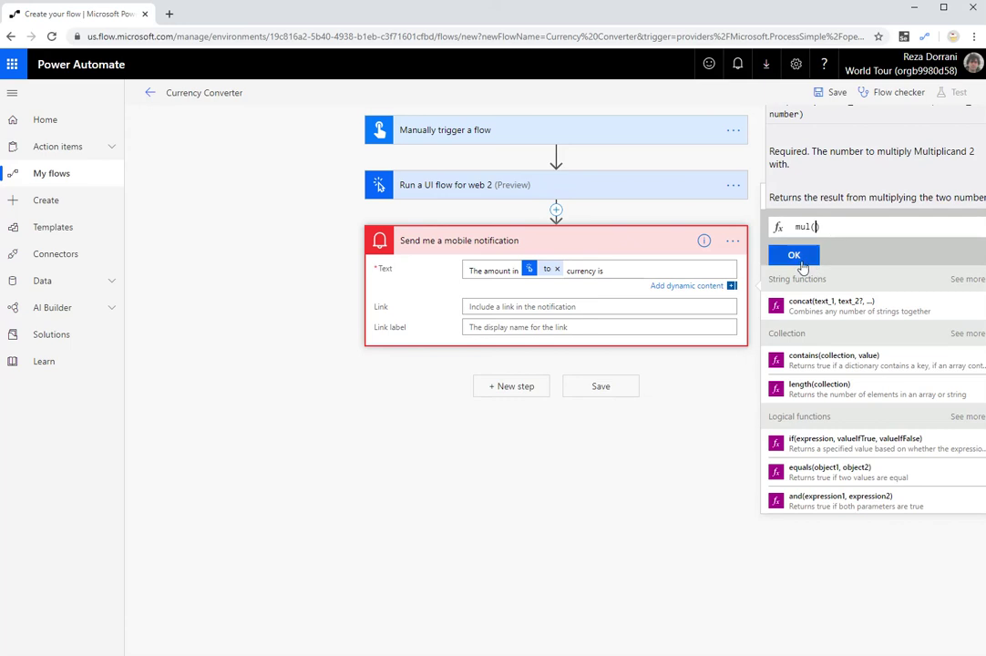
left_click(794, 256)
left_click(635, 269)
- Fill the mul() expression with the trigger's Amount and the UI flow's conversion rate, separated by a comma
left_click(810, 198)
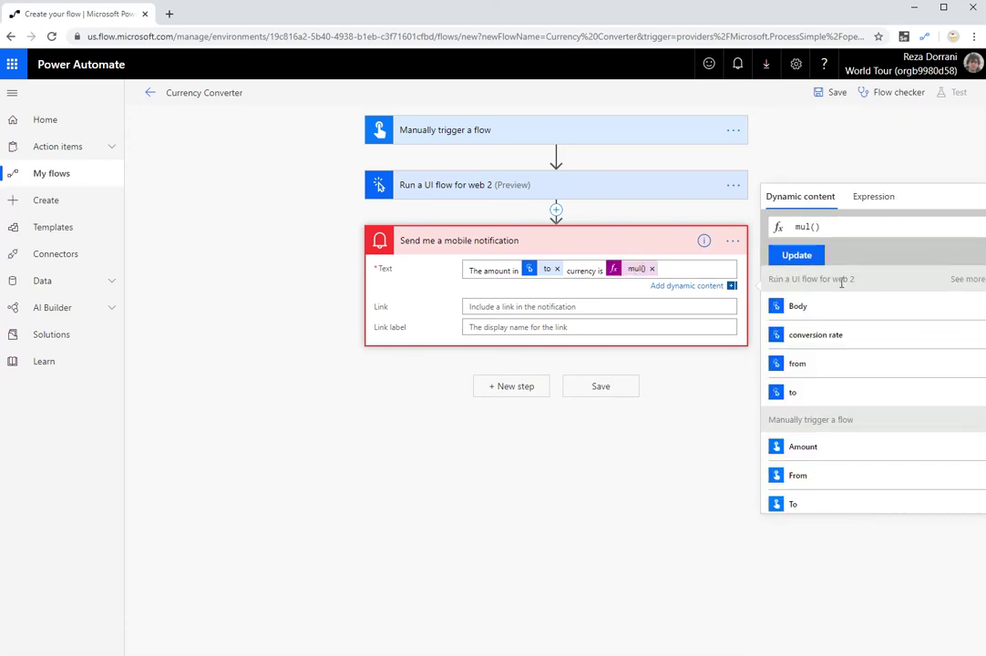
left_click(802, 448)
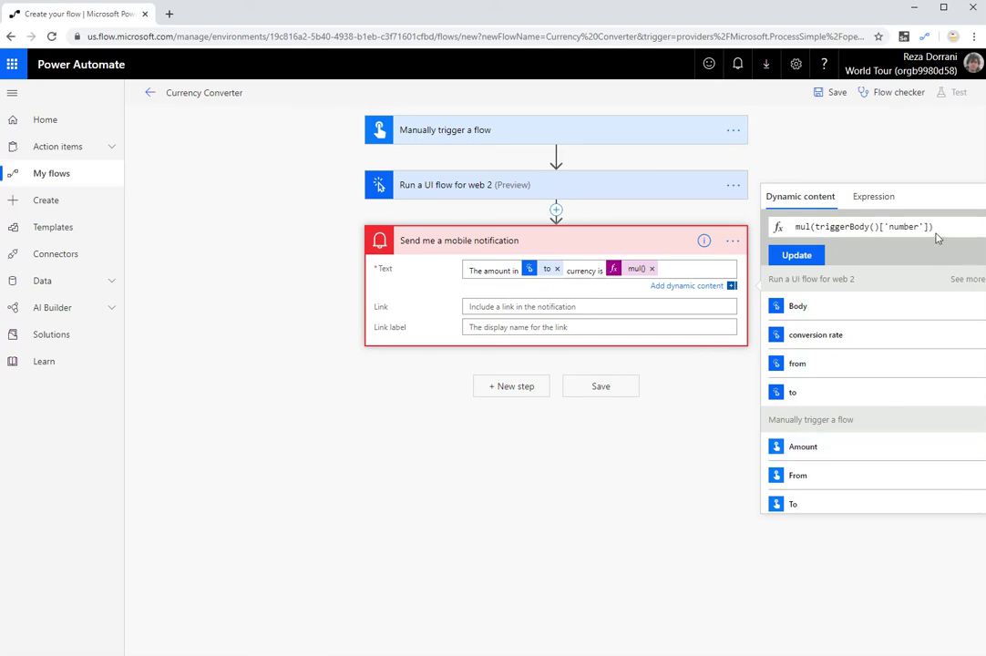
type(",")
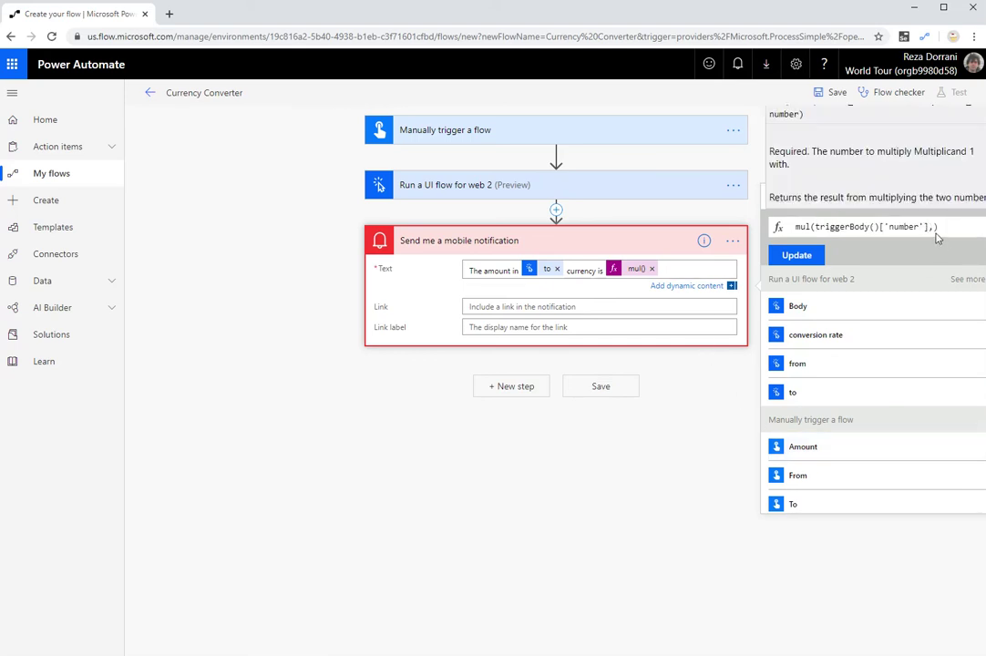
left_click(820, 345)
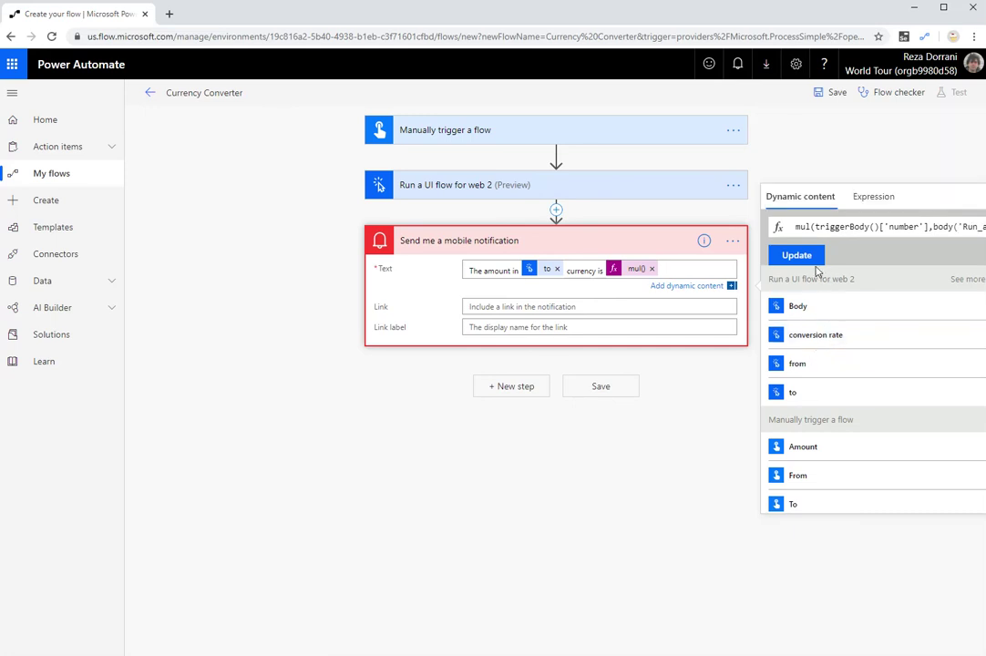
- Insert float( before the conversion rate's body reference in the mul expression and try to update it
key("Left")
key("Left")
key("Left")
key("Left")
key("Left")
key("Left")
key("Left")
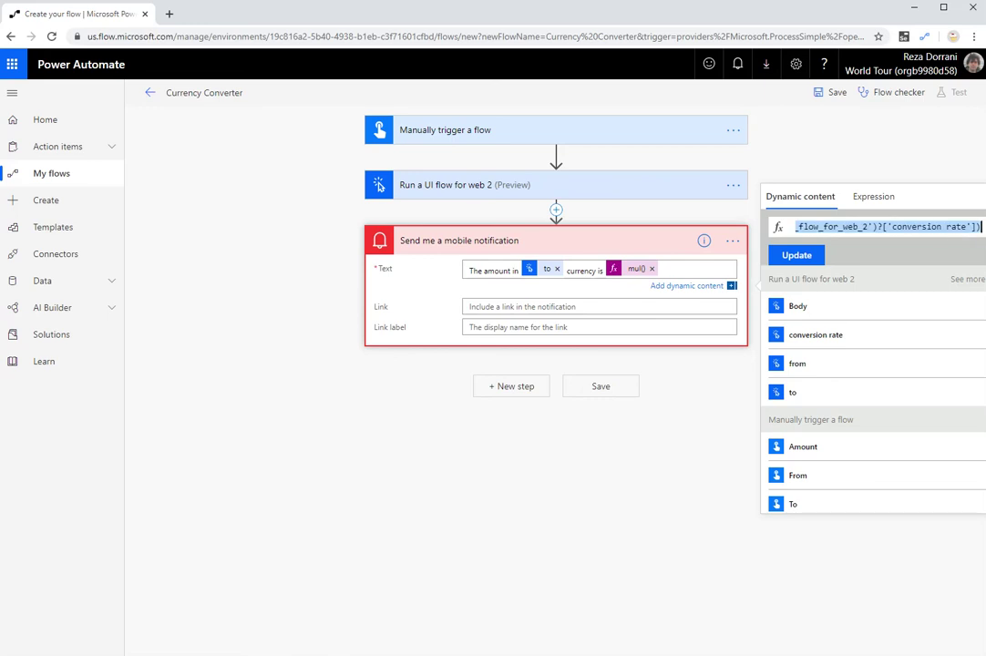
key("Left")
key("Left")
key("Left")
key("Left")
key("Left")
key("Left")
key("Left")
key("Left")
key("Left")
key("Left")
key("Left")
key("Left")
key("Left")
key("Left")
key("Left")
key("Left")
key("Left")
key("Left")
key("Left")
key("Left")
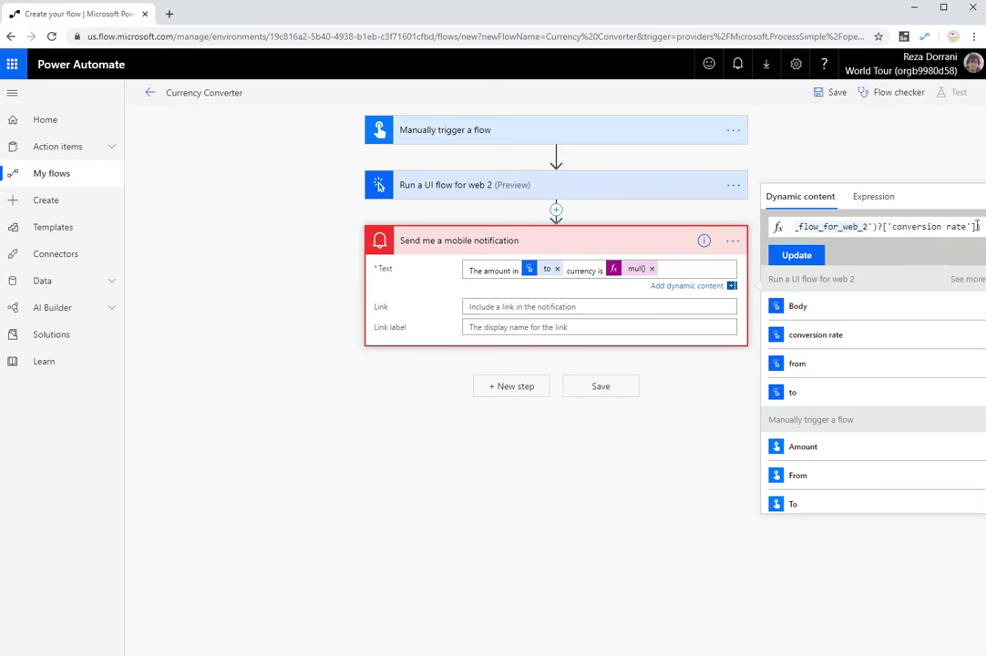
key("Left")
key("Left")
key("Left")
key("Left")
key("Left")
key("Left")
key("Left")
key("Left")
key("Left")
key("Left")
key("Left")
key("Left")
key("Left")
key("Left")
key("Left")
key("Left")
key("Left")
key("Left")
key("Left")
key("Left")
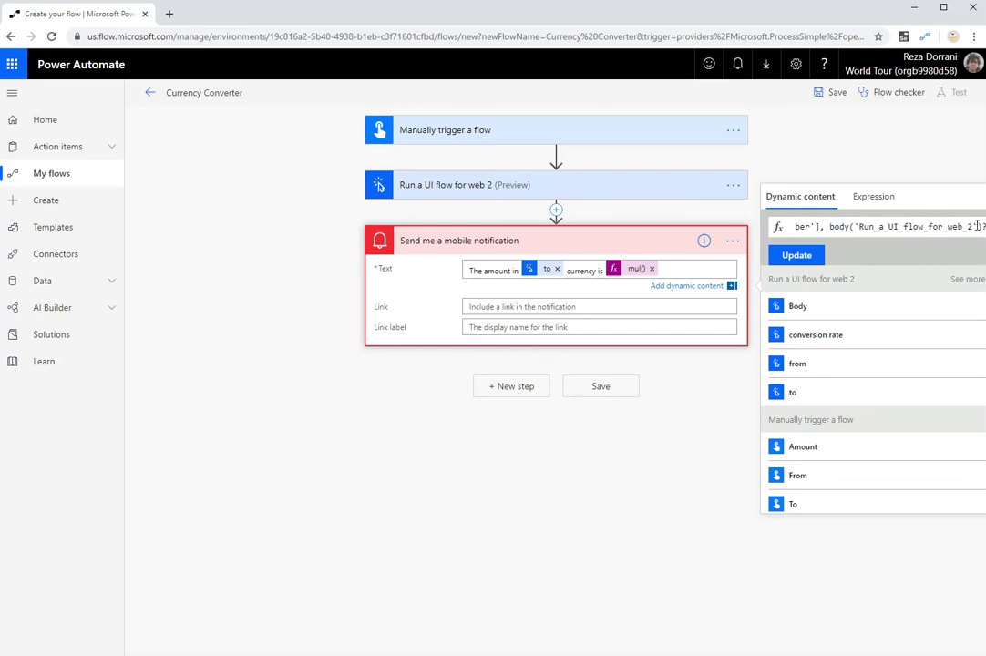
type("float(")
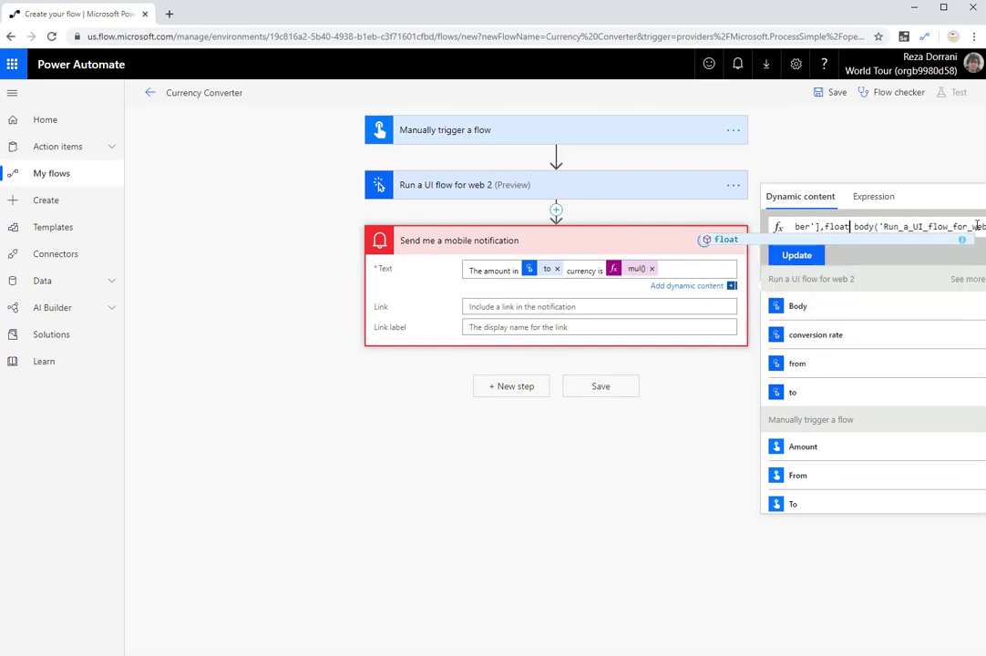
key("Delete")
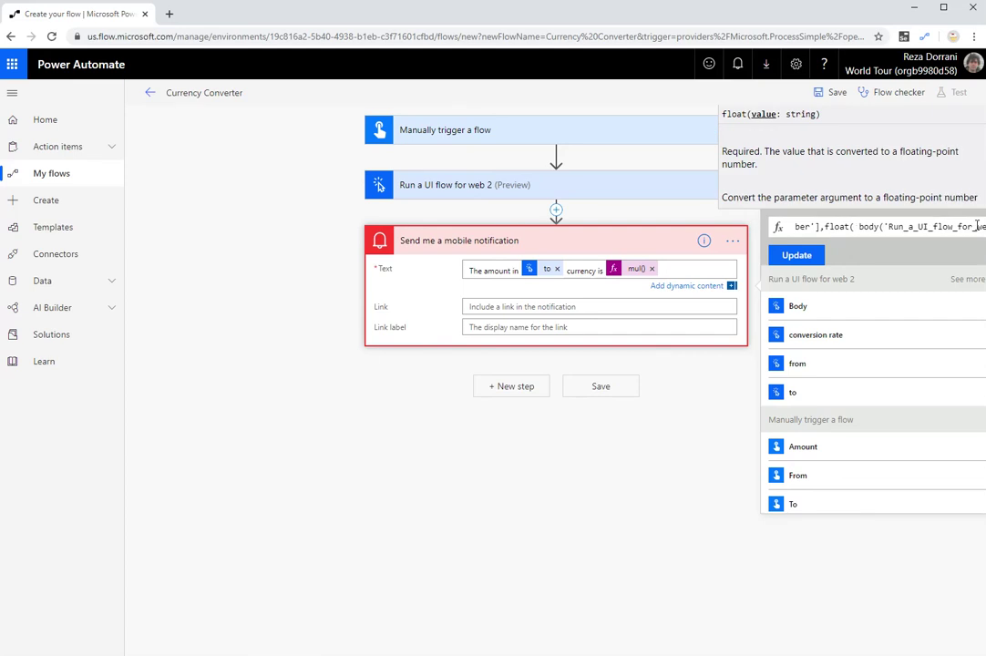
key("End")
key("Left")
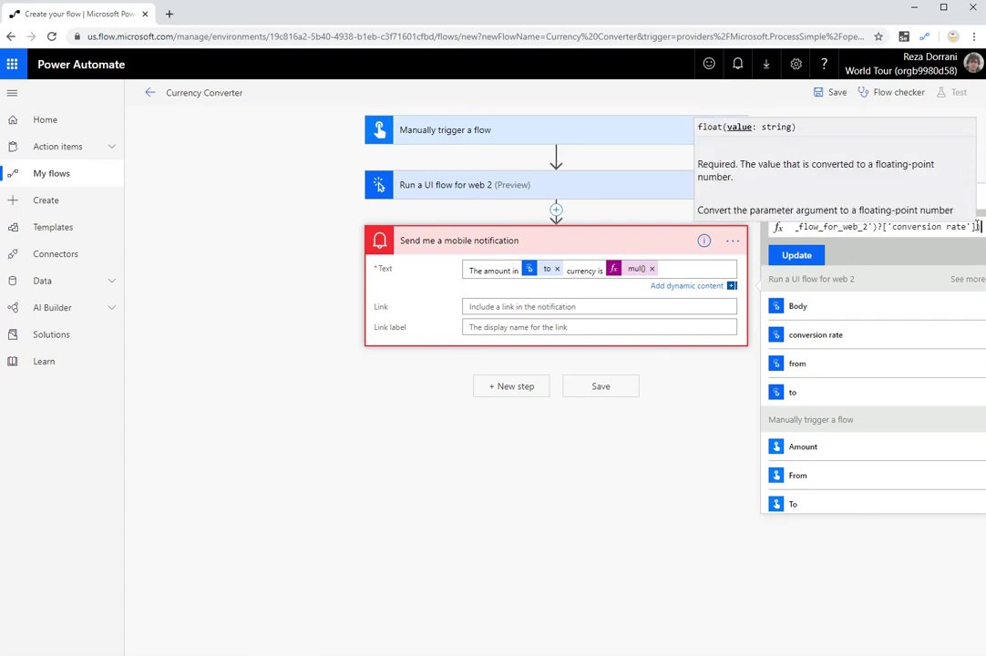
key("ctrl+a")
left_click(802, 255)
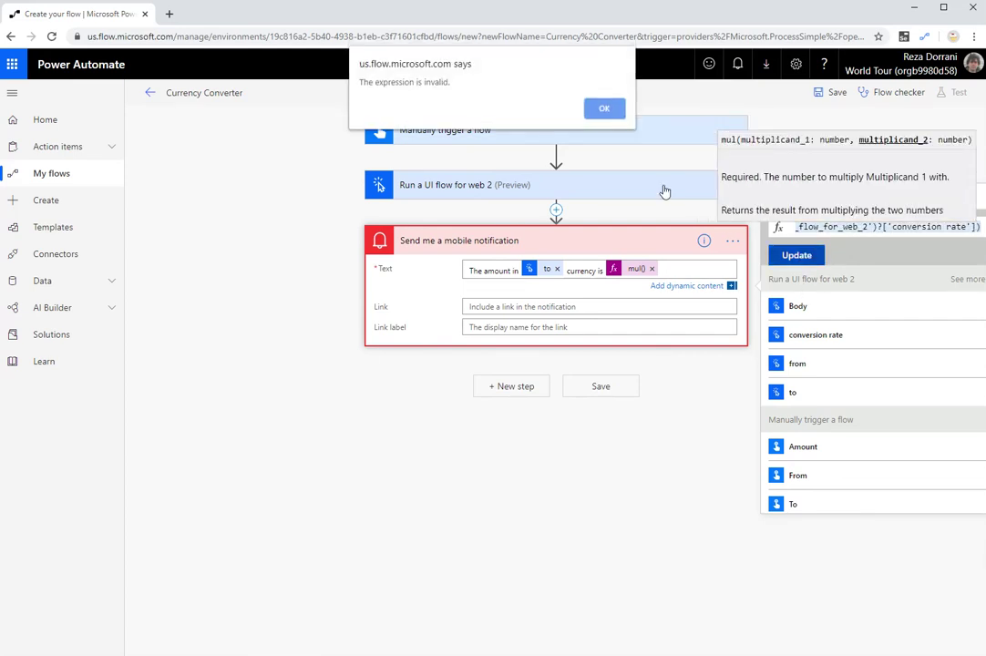
- Add the missing closing parenthesis at the end of the mul expression and update it in the notification text
key("Return")
left_click(847, 228)
left_click(976, 229)
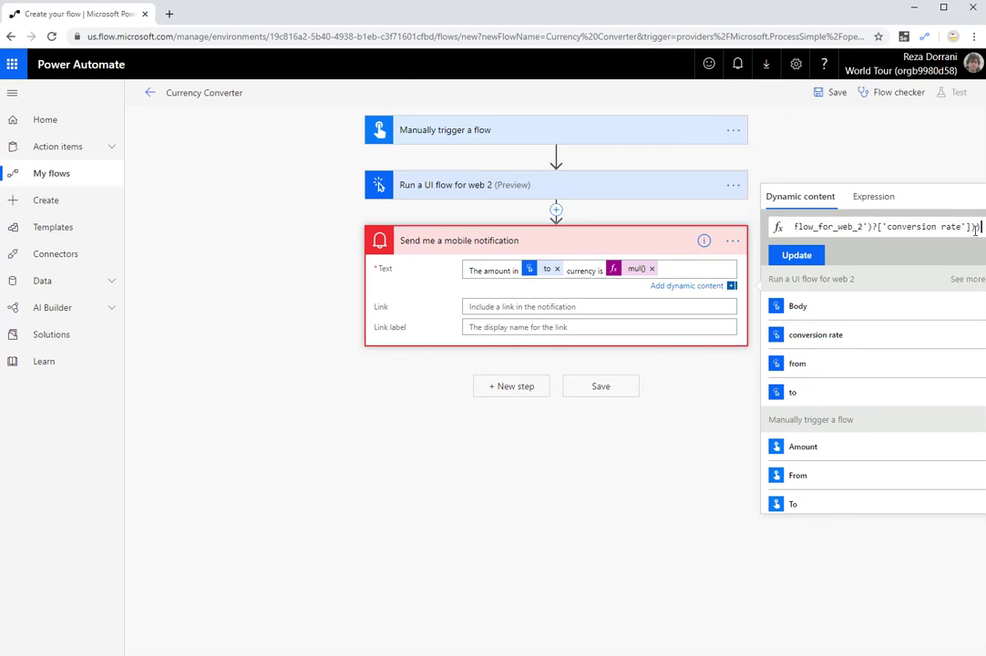
key("ctrl+a")
left_click(796, 256)
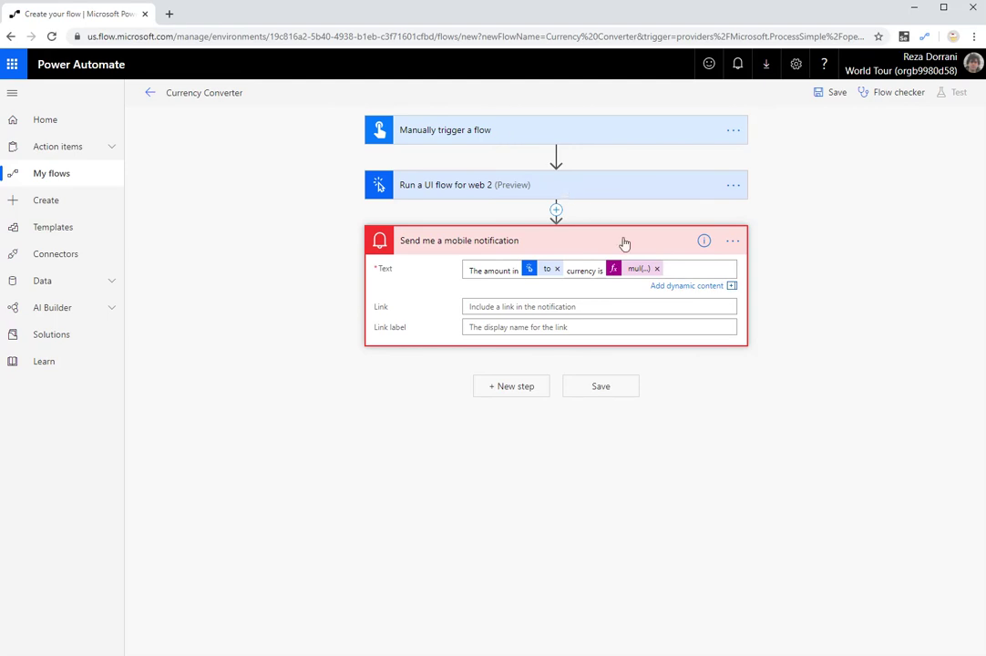
- Review the full mul expression in the notification text from the trigger amount through the float conversion rate
left_click(638, 271)
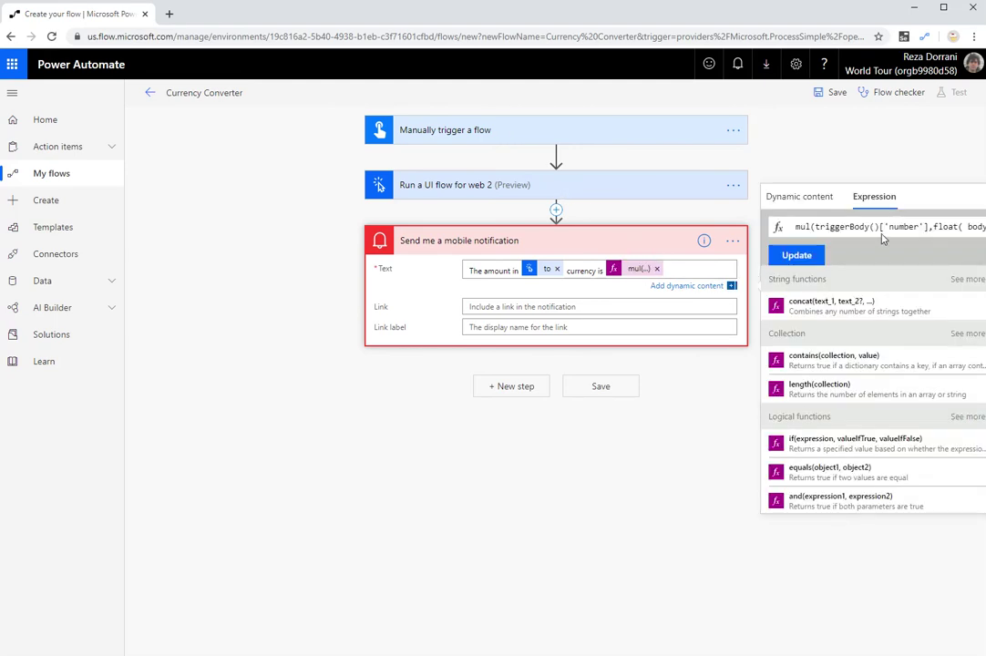
double_click(915, 228)
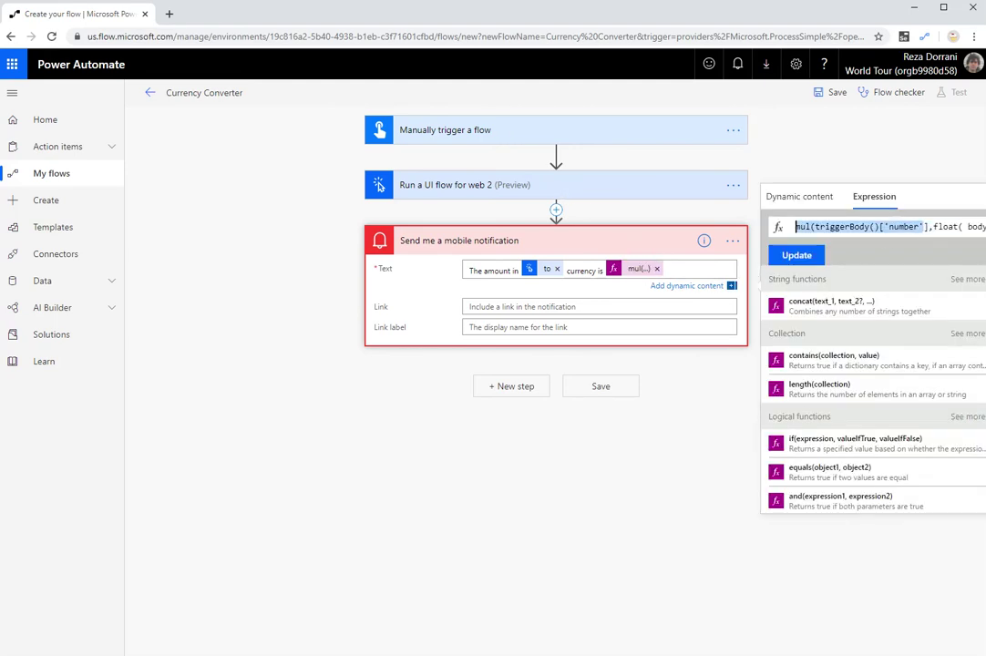
key("shift+End")
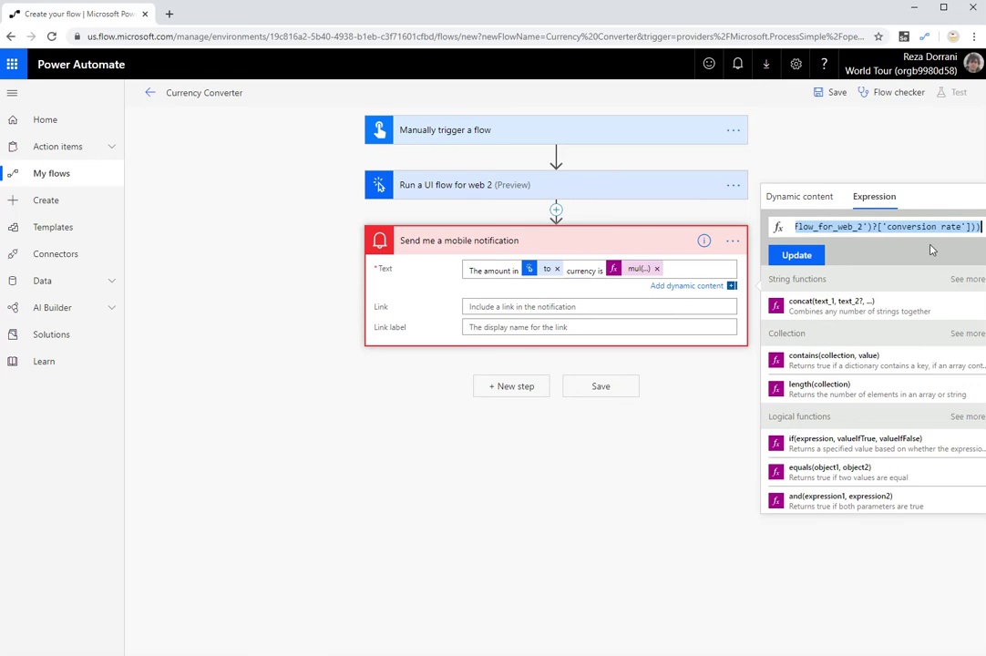
left_click(798, 257)
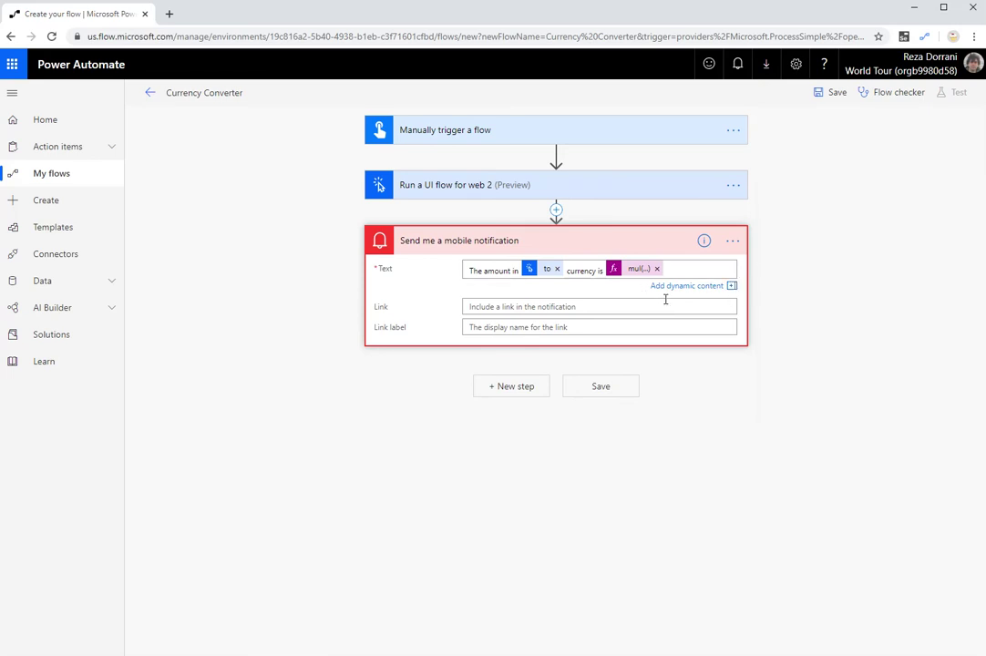
- Save the flow and start a test in which the trigger action is performed manually, accepting the listed connections
left_click(835, 93)
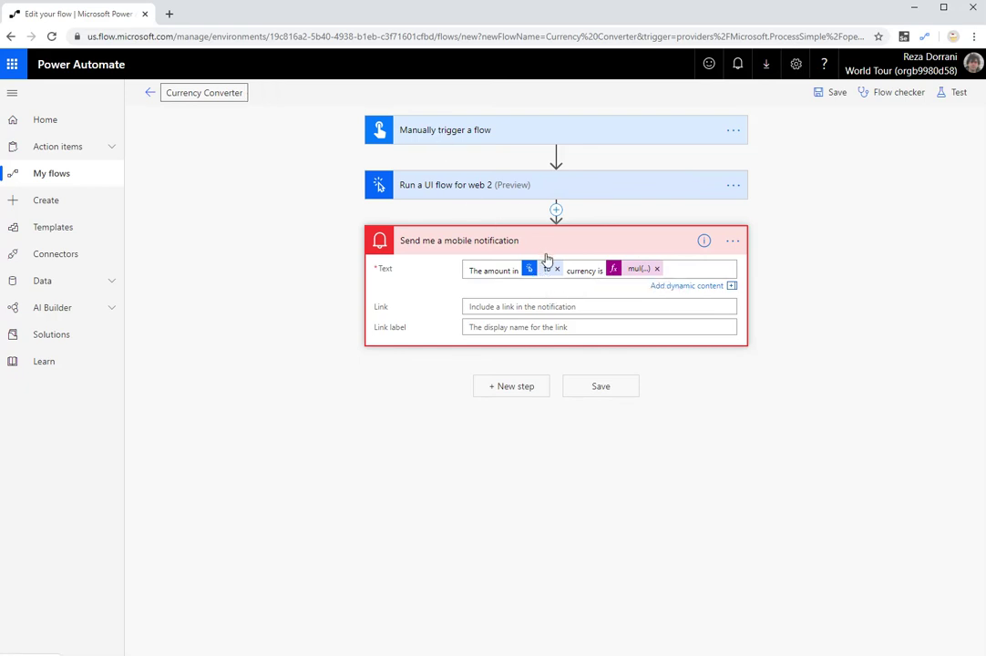
left_click(952, 92)
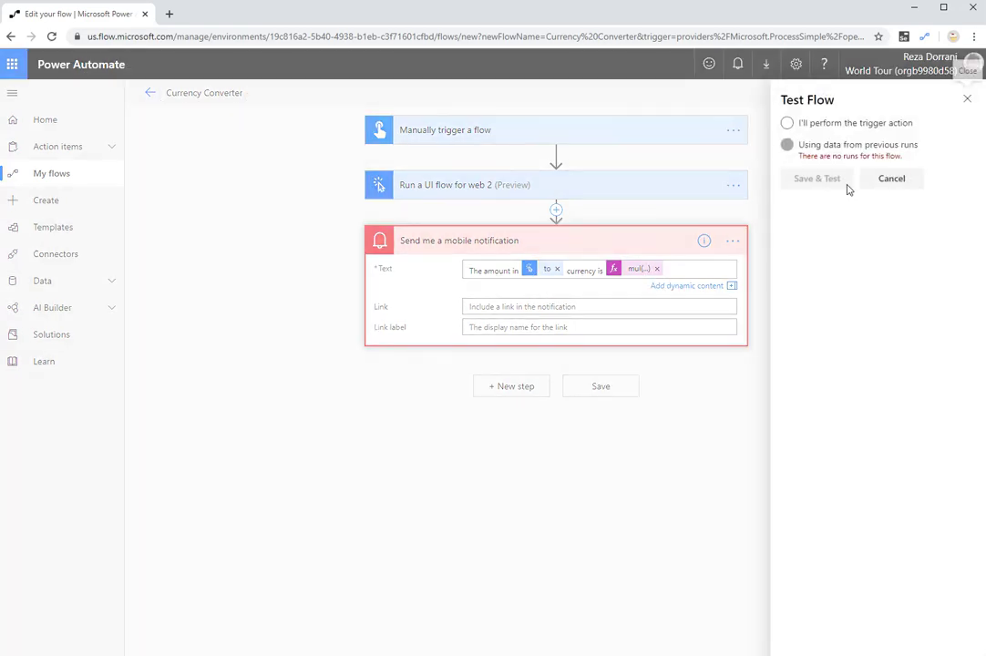
left_click(786, 122)
left_click(816, 178)
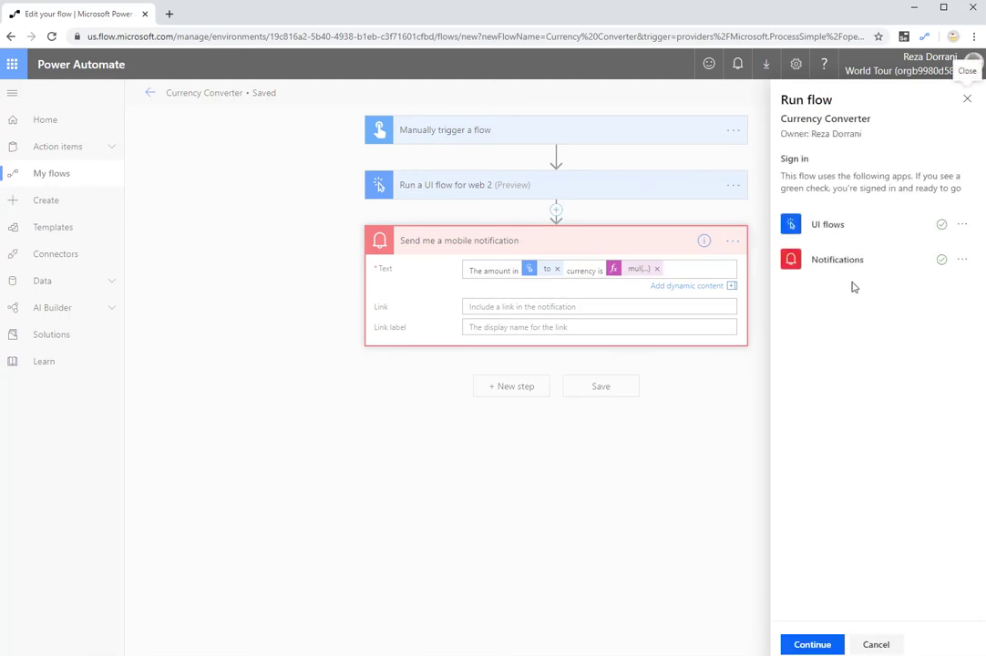
left_click(806, 644)
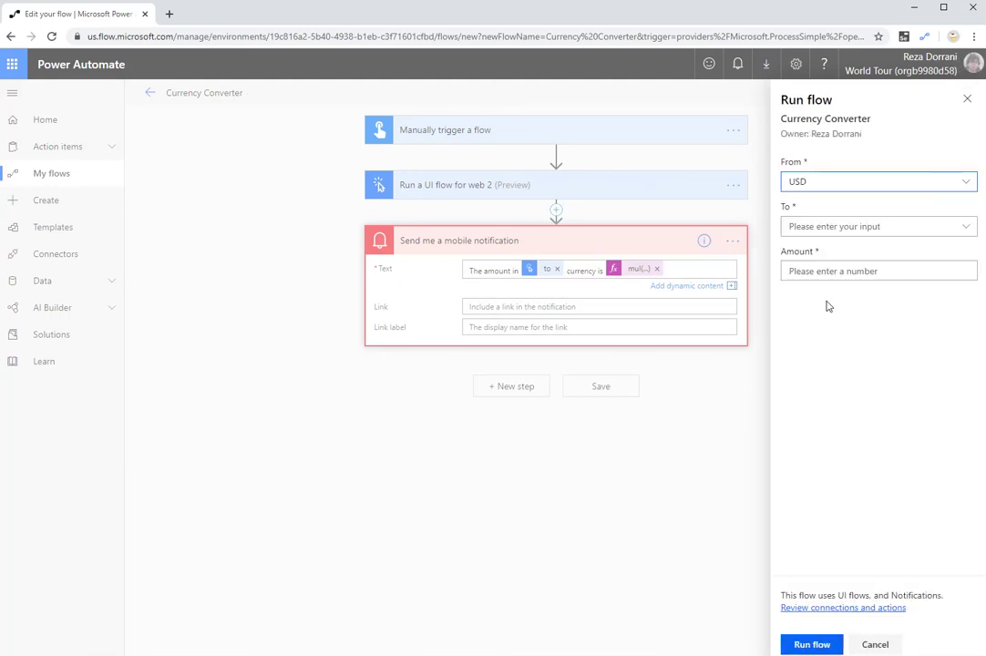
- Run the flow with From set to USD, To set to CAD and Amount set to 100
left_click(830, 231)
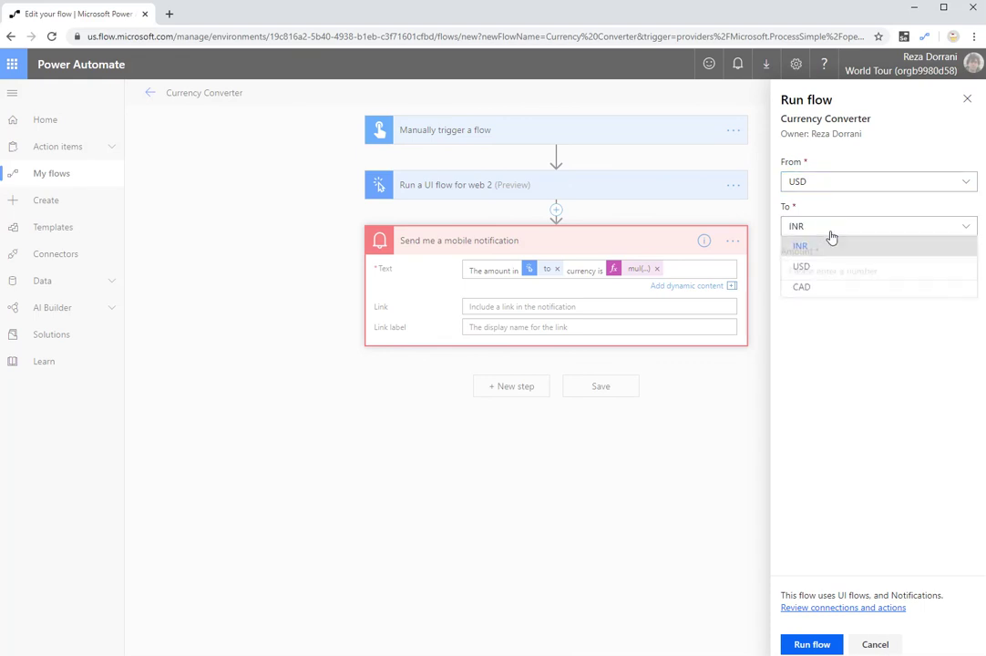
left_click(802, 286)
left_click(797, 271)
type("10")
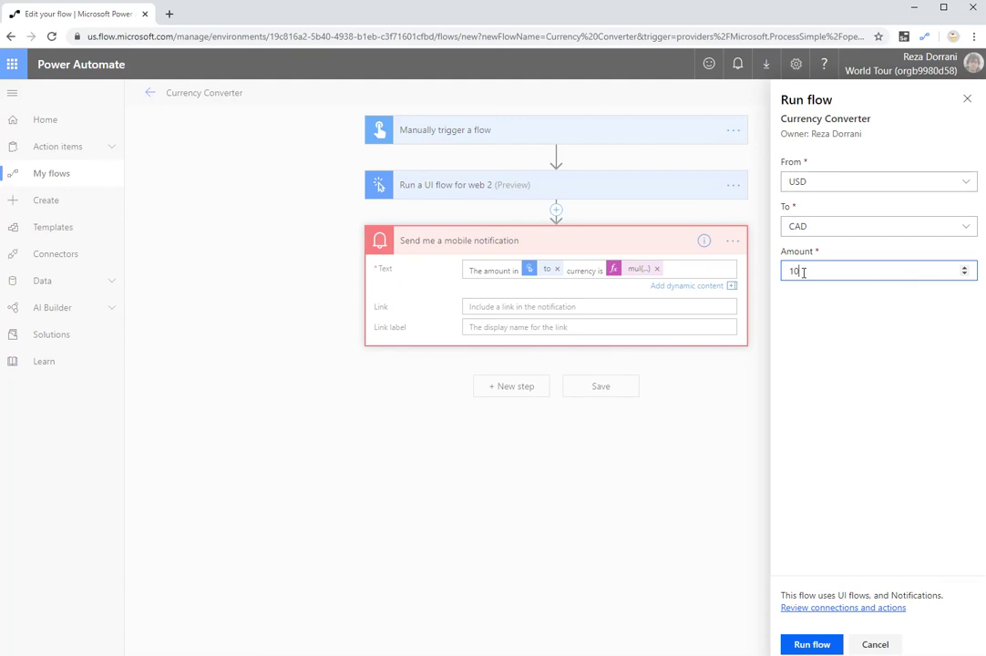
type("0")
left_click(816, 646)
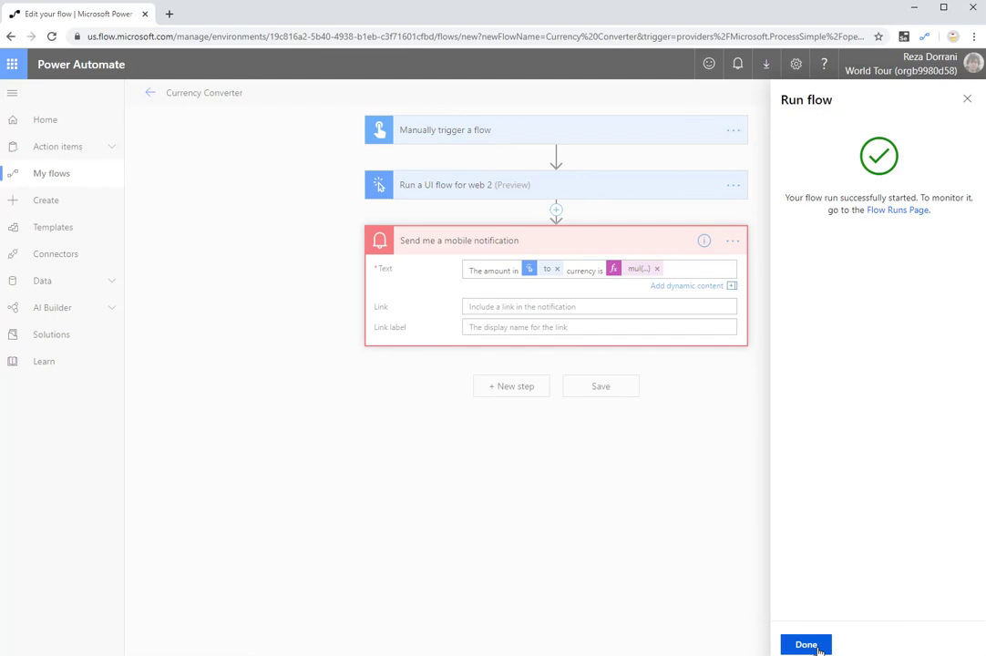
left_click(818, 647)
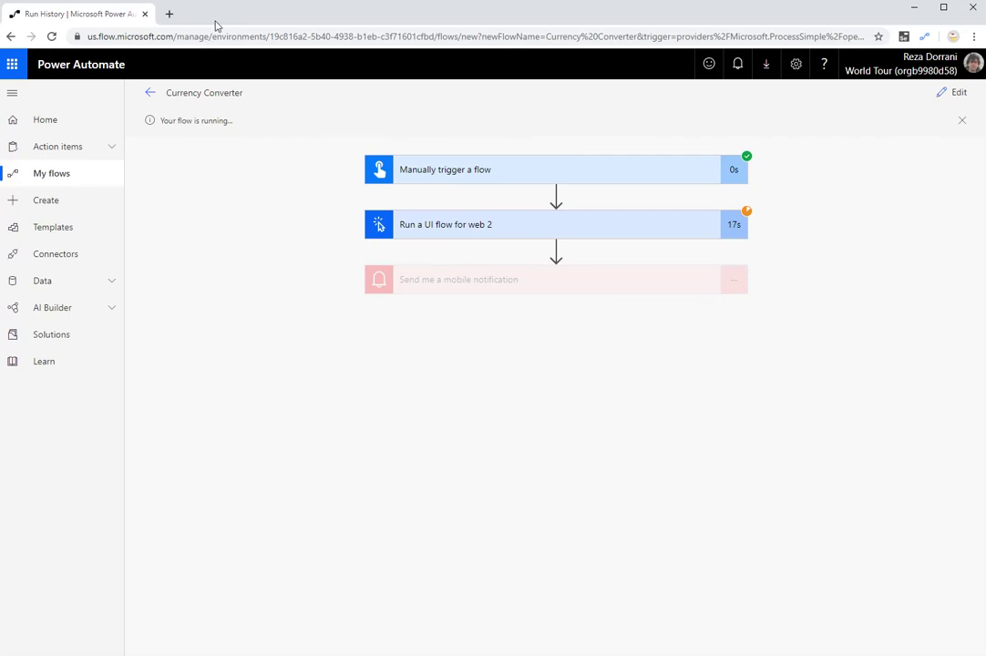
- Search Bing for "usd to cad" in a new browser tab and check the Canadian dollar conversion rate
left_click(169, 14)
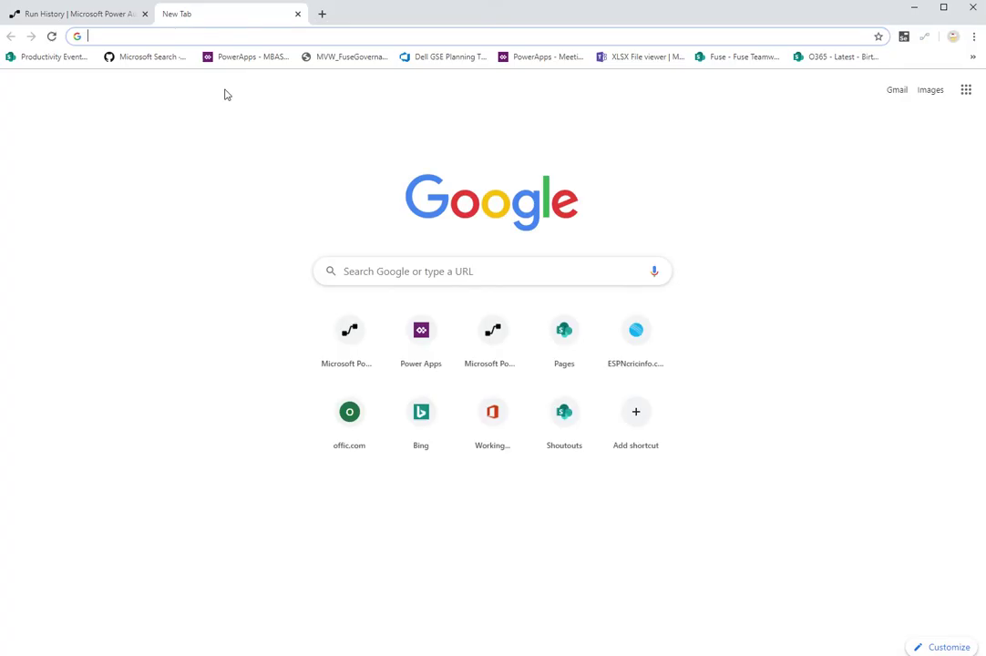
type("bing")
key("Return")
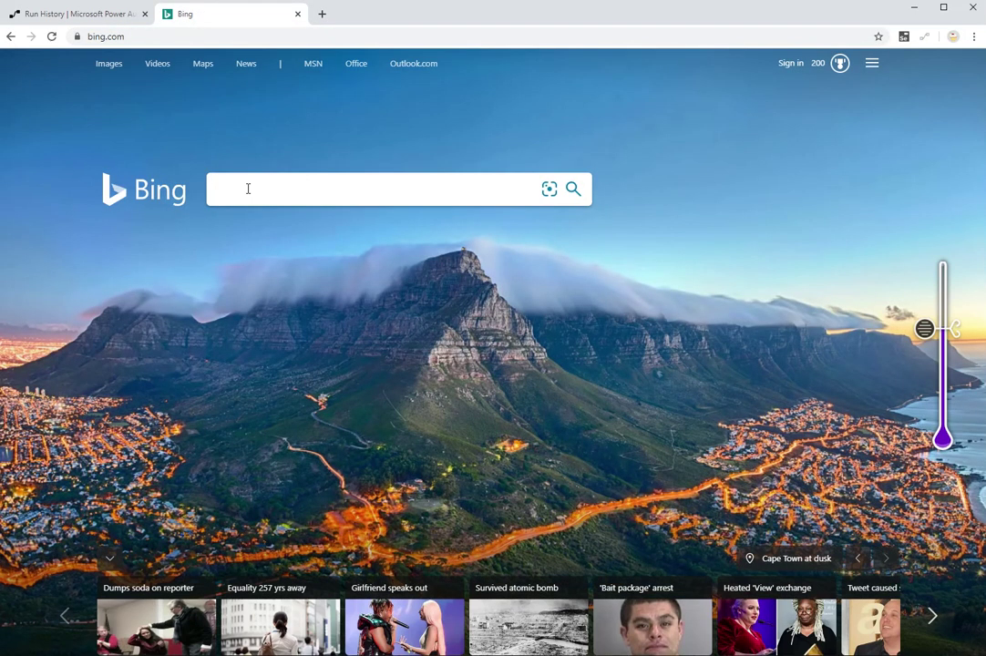
left_click(250, 191)
type("usd to cad")
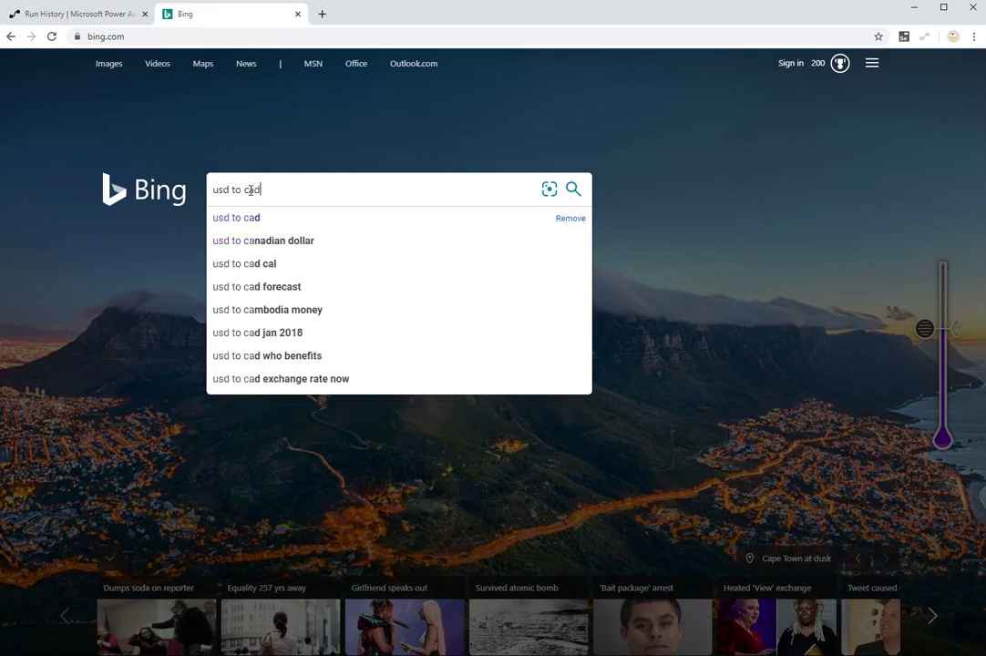
key("Return")
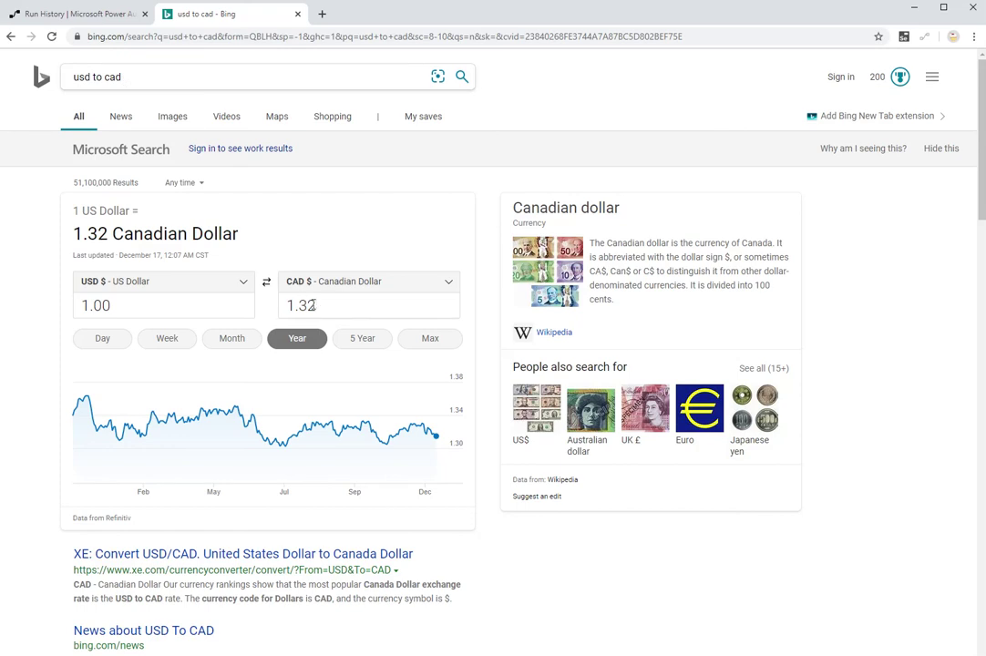
left_click_drag(317, 307, 284, 306)
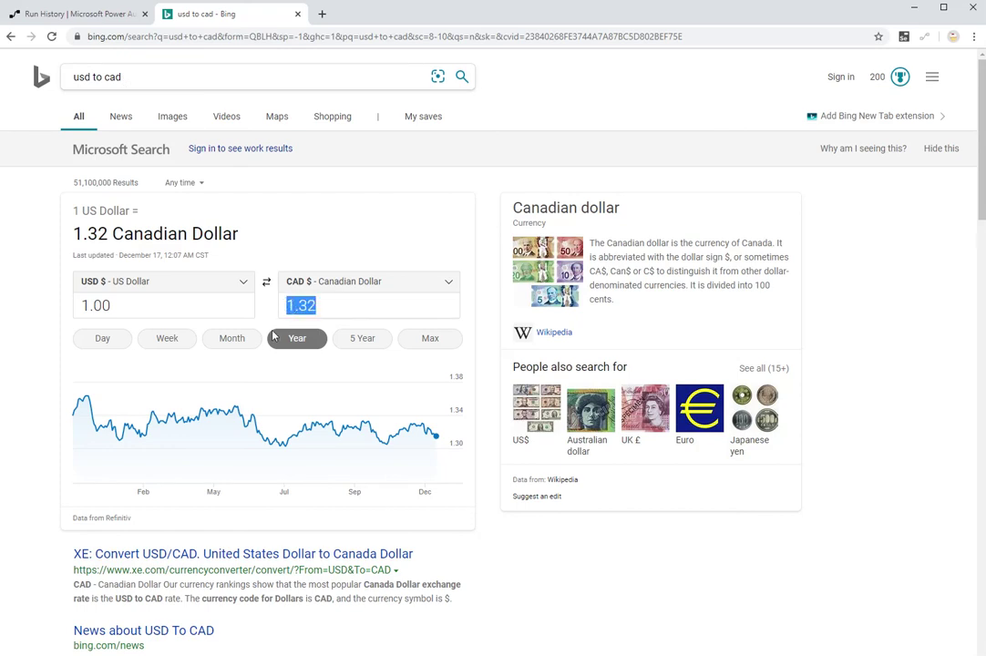
- Return to the Power Automate run and examine the trigger's From, To and Amount outputs
left_click(81, 16)
left_click(506, 189)
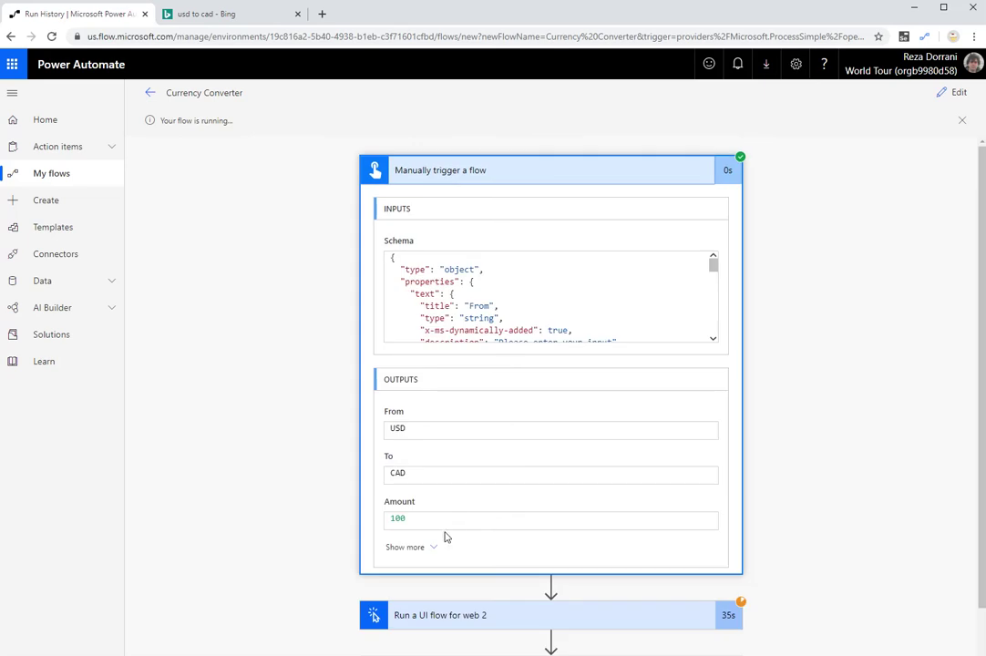
left_click_drag(438, 521, 359, 524)
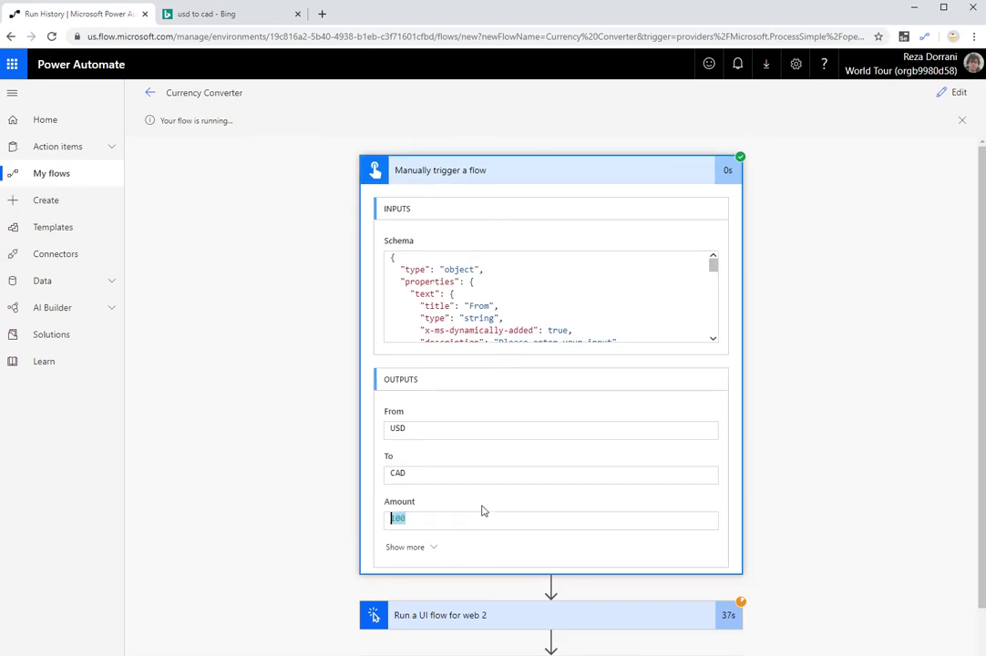
left_click(468, 173)
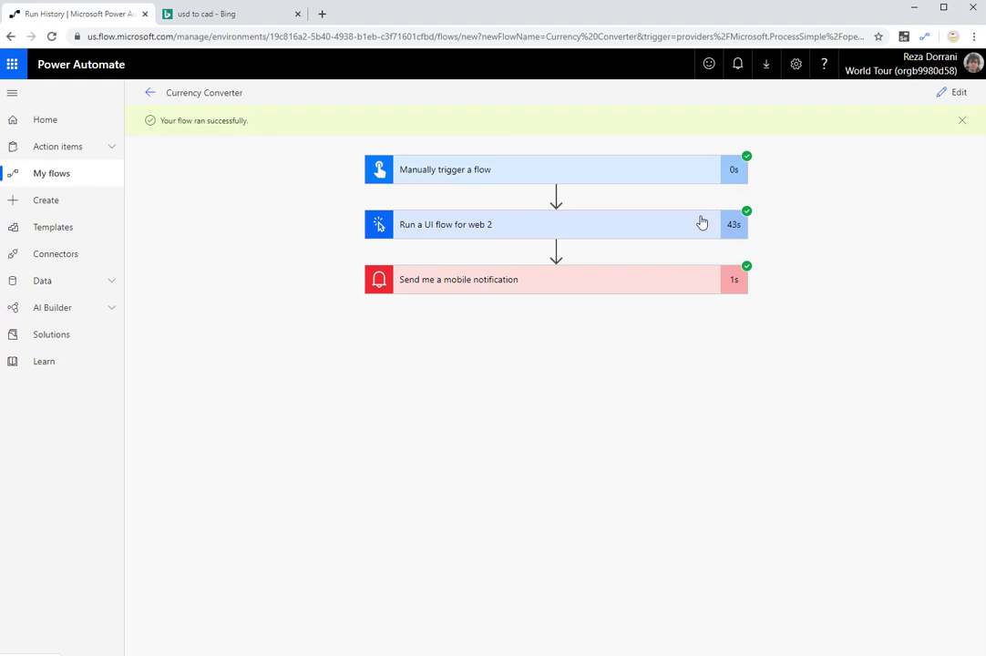
- Examine the run's mobile notification text, then the web UI flow action's input variables and returned conversion rate
left_click(416, 284)
left_click_drag(574, 368, 383, 379)
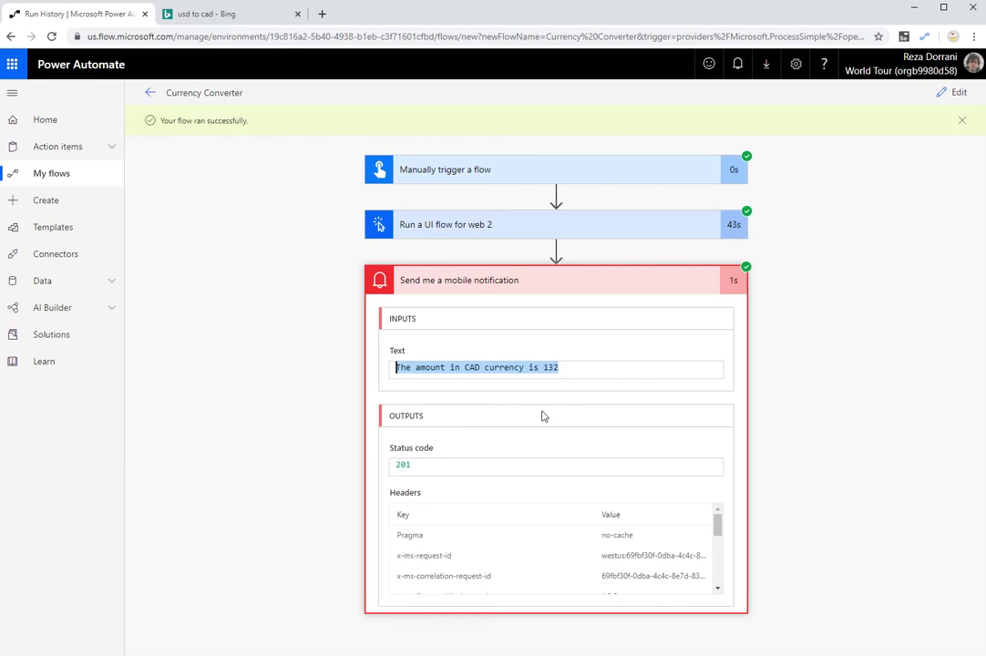
left_click(450, 231)
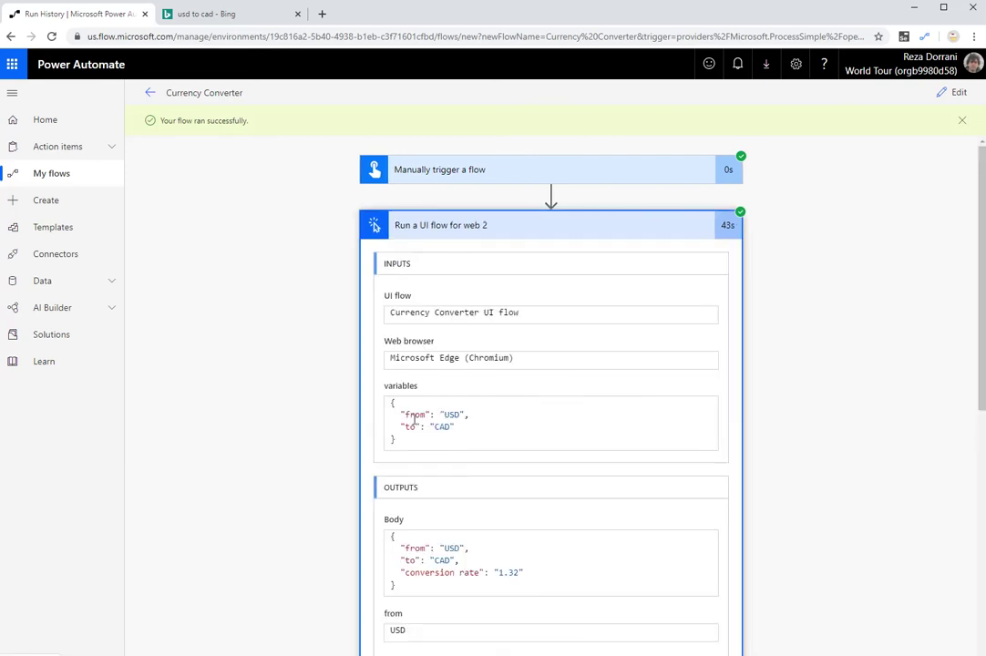
left_click_drag(400, 412, 500, 425)
scroll(500, 426, "down", 2)
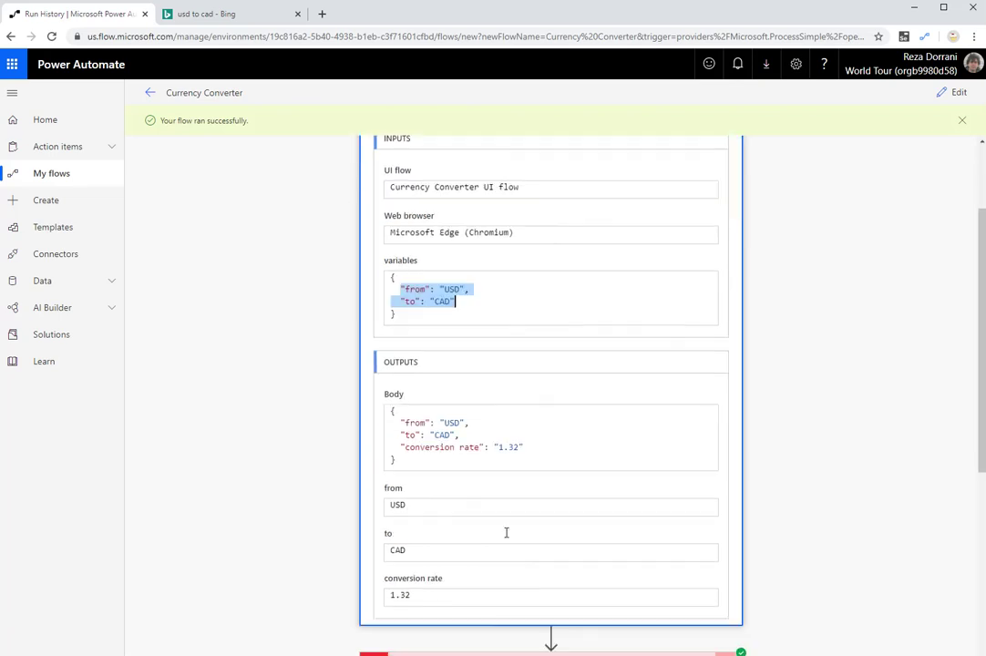
left_click_drag(401, 445, 562, 448)
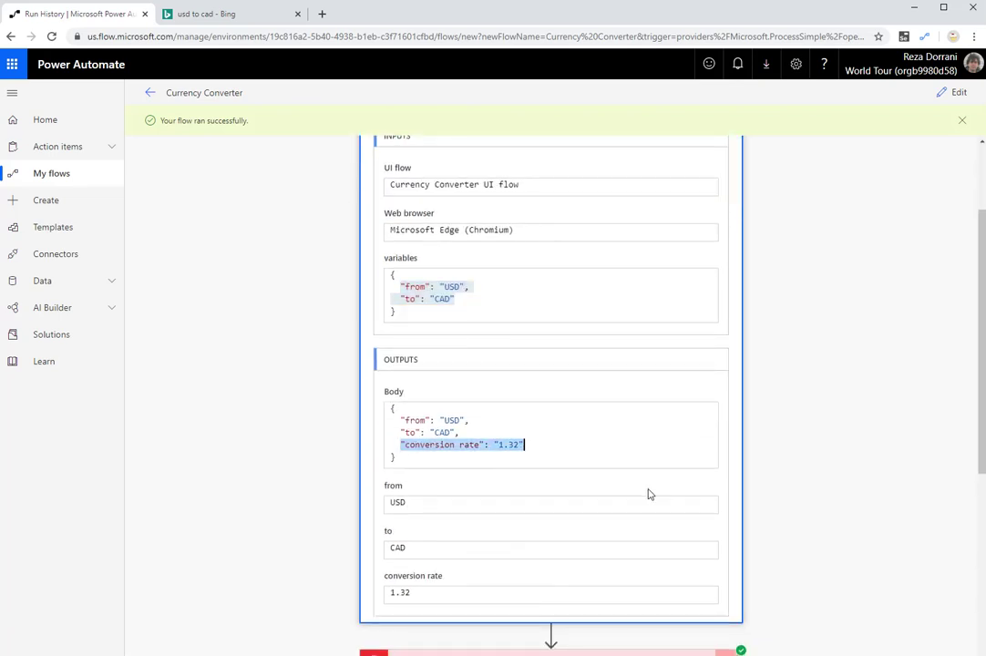
scroll(649, 494, "up", 2)
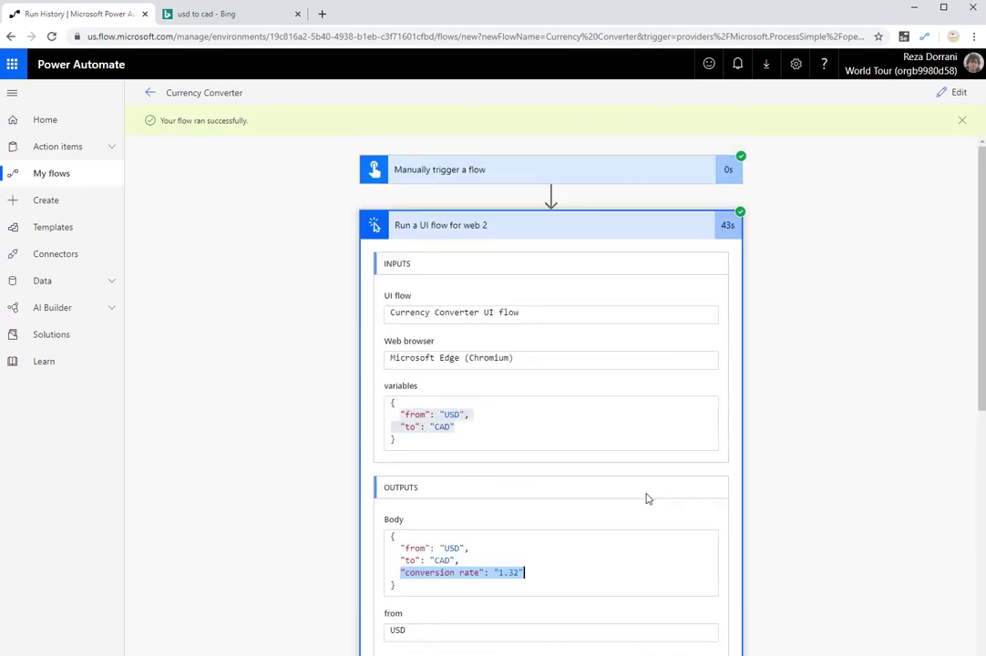